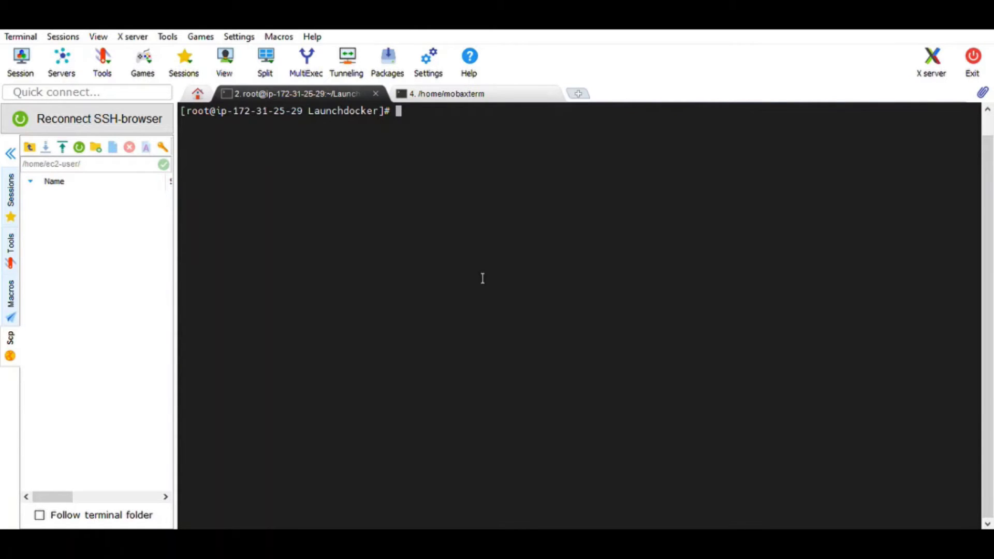
{"action": "type", "text": "terr"}
{"action": "type", "text": "aform "}
{"action": "type", "text": "--ver"}
{"action": "type", "text": "sion"}
Step: Check the Terraform version, which shows v1.0.1 with AWS provider v3.47.0
{"action": "key", "text": "Return"}
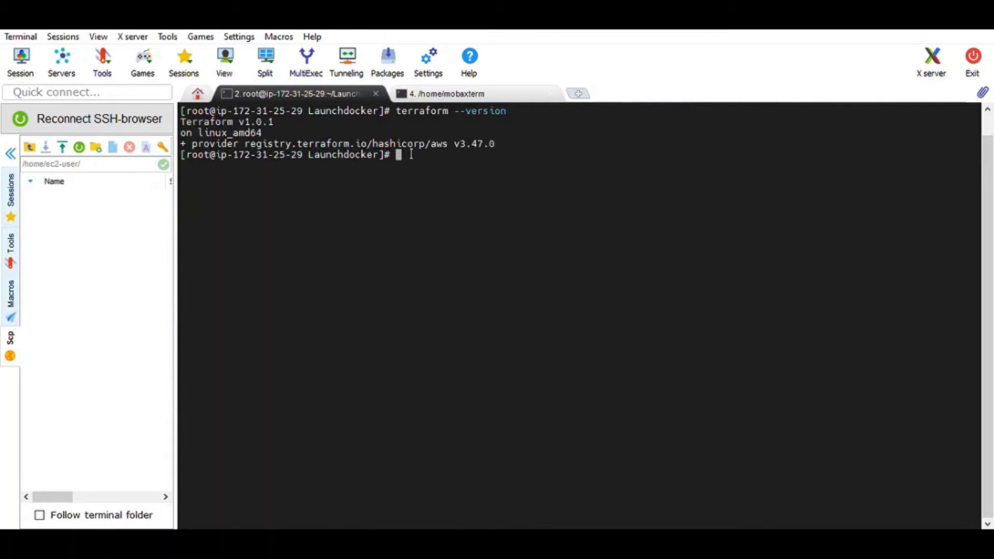
{"action": "left_click_drag", "start_coordinate": [412, 155], "coordinate": [191, 109]}
{"action": "left_click", "coordinate": [394, 225]}
{"action": "type", "text": "c"}
{"action": "type", "text": "lear"}
Step: Clear the terminal and open main.tf in vi to view the whole configuration
{"action": "key", "text": "Return"}
{"action": "type", "text": "vi main.tf"}
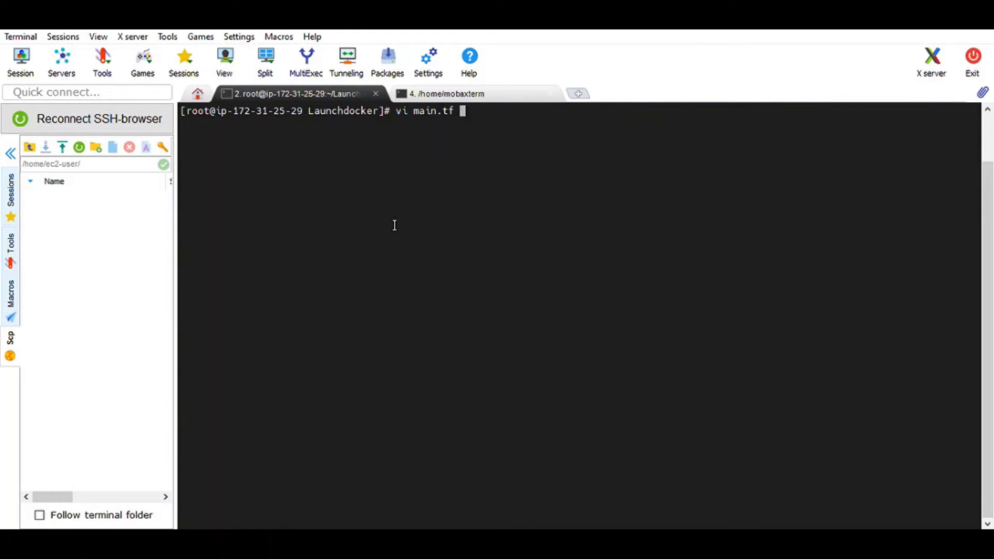
{"action": "key", "text": "Return"}
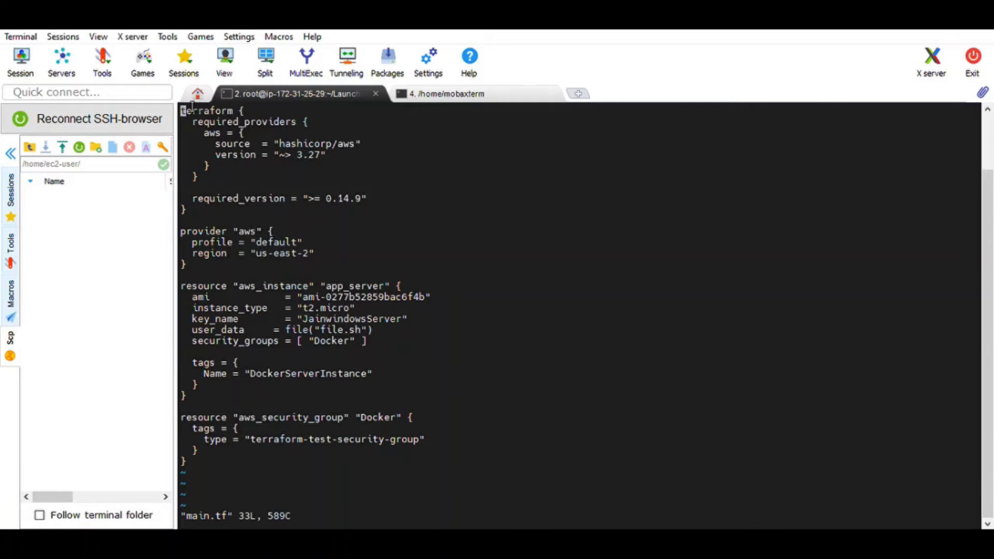
{"action": "mouse_move", "coordinate": [186, 110]}
{"action": "left_mouse_down"}
{"action": "mouse_move", "coordinate": [398, 419]}
{"action": "mouse_move", "coordinate": [396, 456]}
{"action": "left_mouse_up"}
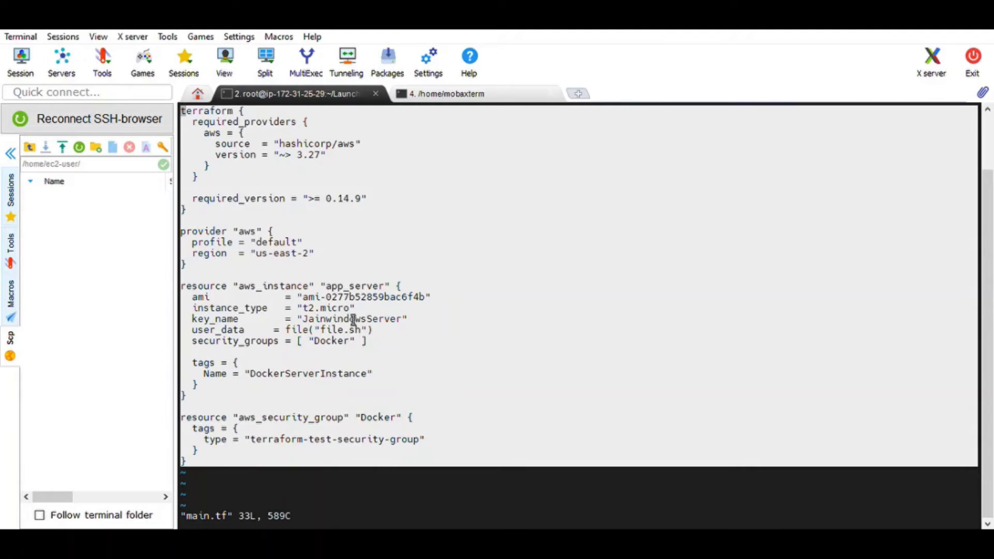
Step: Highlight the app_server resource name and the user_data line referencing file.sh
{"action": "left_click_drag", "start_coordinate": [326, 286], "coordinate": [349, 287]}
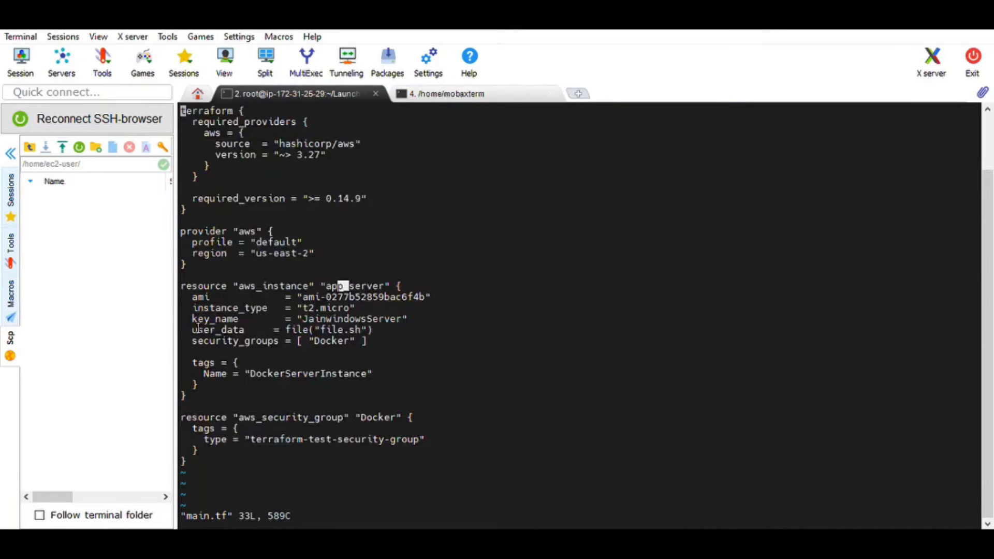
{"action": "left_click_drag", "start_coordinate": [192, 330], "coordinate": [255, 330]}
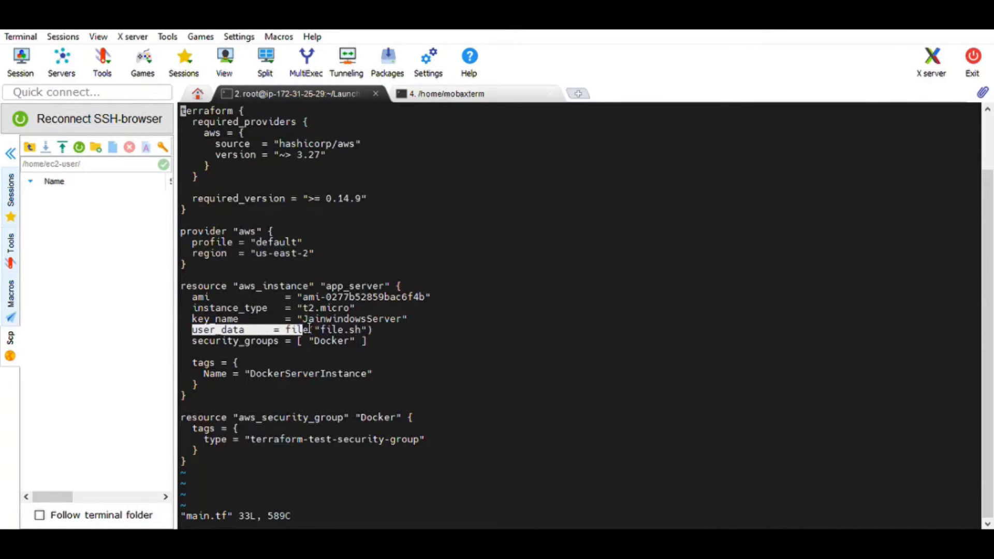
{"action": "left_click_drag", "start_coordinate": [255, 329], "coordinate": [380, 330]}
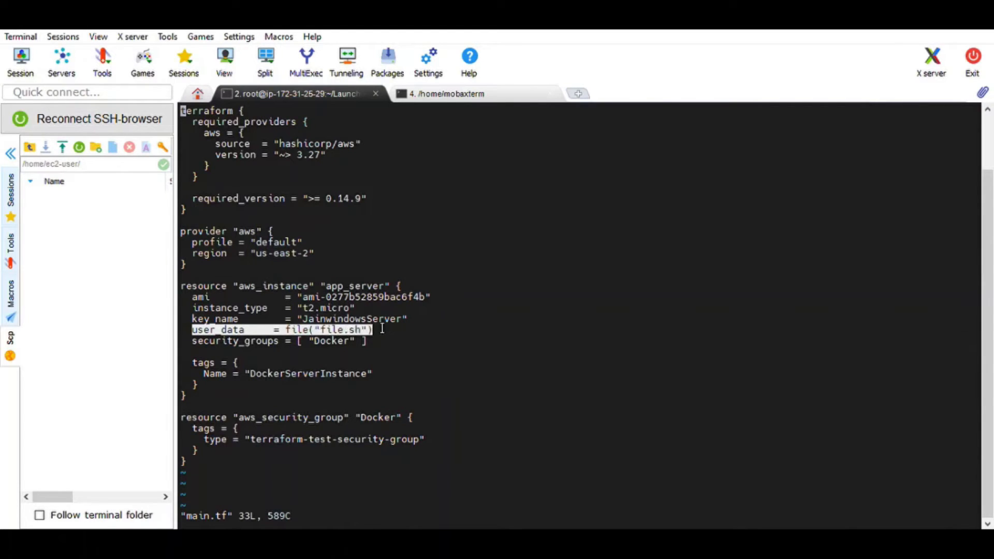
{"action": "double_click", "coordinate": [227, 329]}
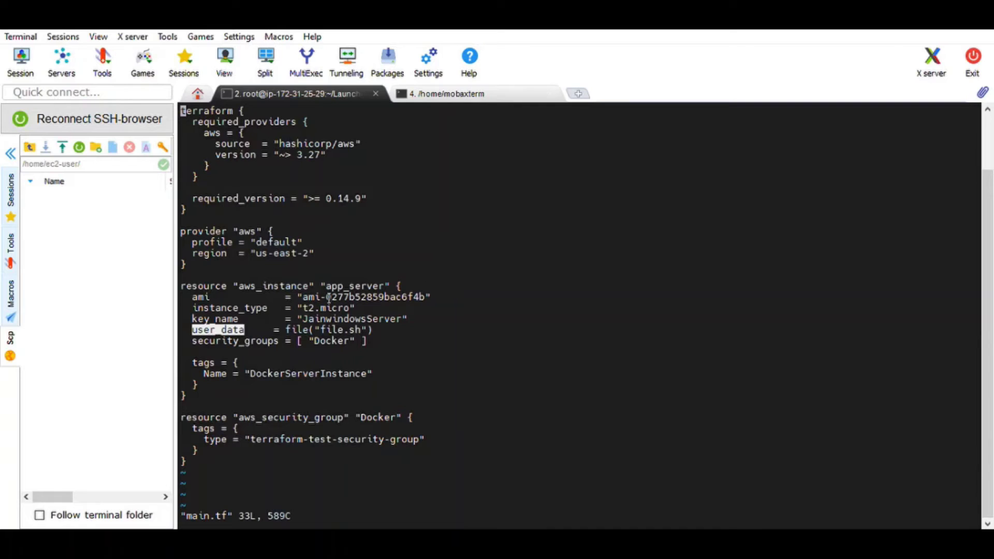
{"action": "double_click", "coordinate": [344, 330]}
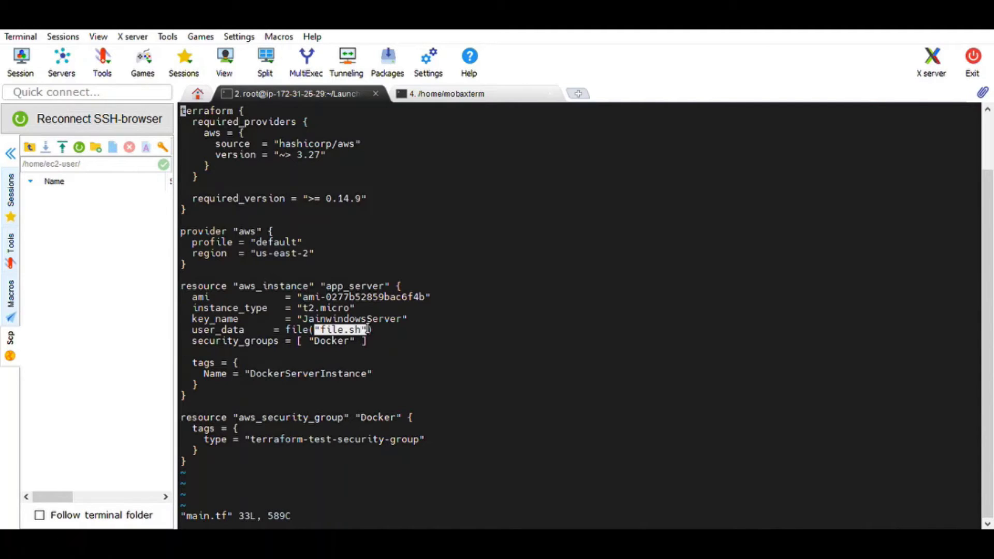
{"action": "type", "text": ":"}
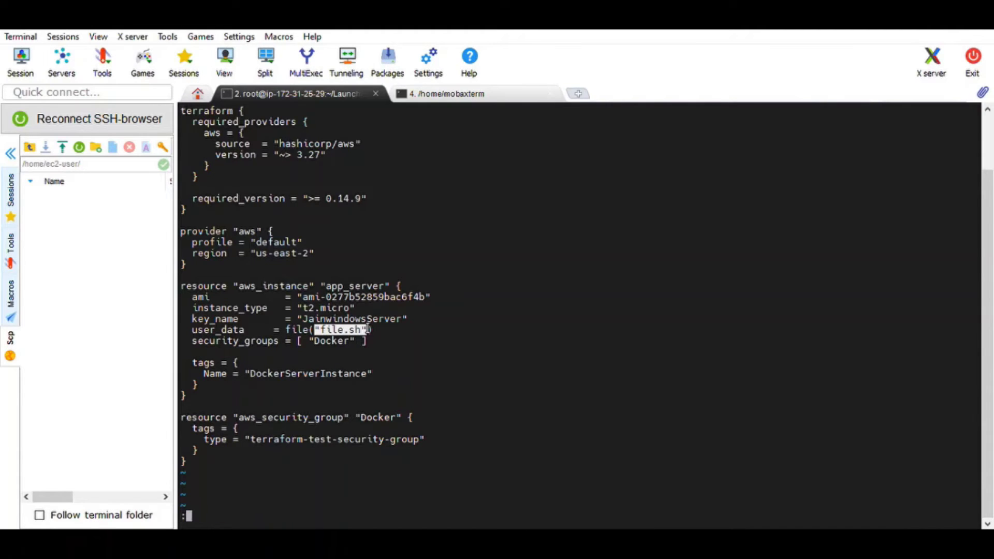
{"action": "type", "text": "wq"}
Step: Exit main.tf with :wq and print file.sh, highlighting its bash line and install commands
{"action": "key", "text": "Return"}
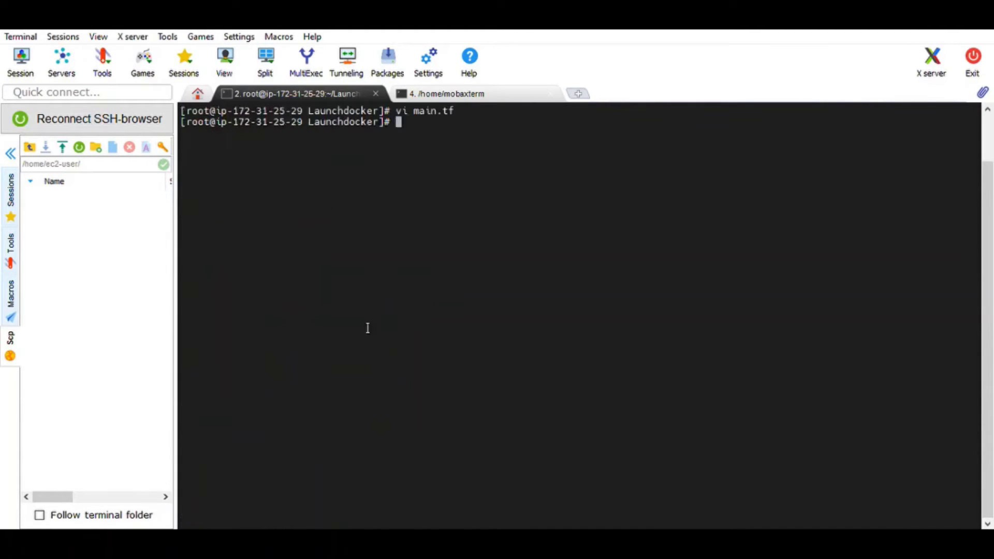
{"action": "type", "text": "cat file.sh"}
{"action": "key", "text": "Return"}
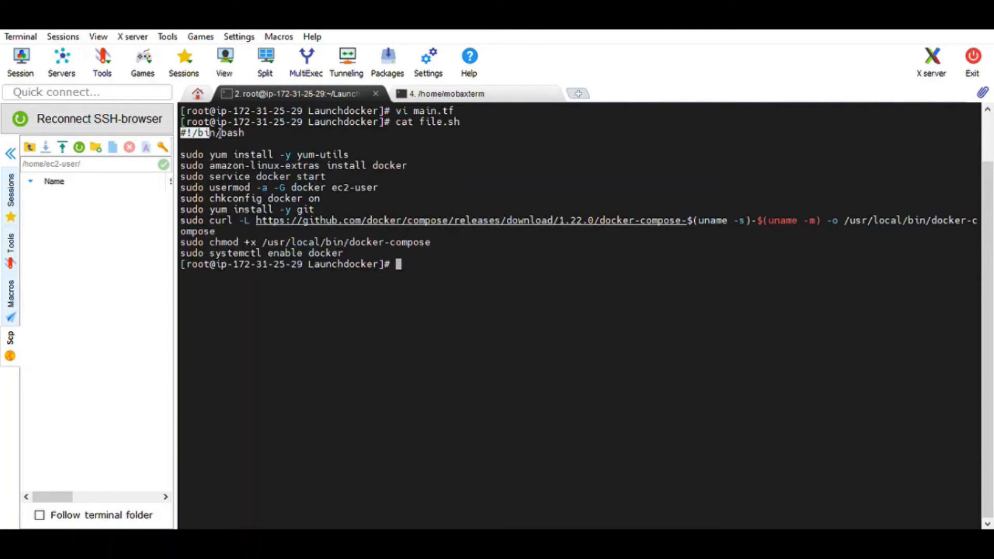
{"action": "left_click_drag", "start_coordinate": [191, 132], "coordinate": [254, 133]}
{"action": "left_click_drag", "start_coordinate": [344, 254], "coordinate": [187, 154]}
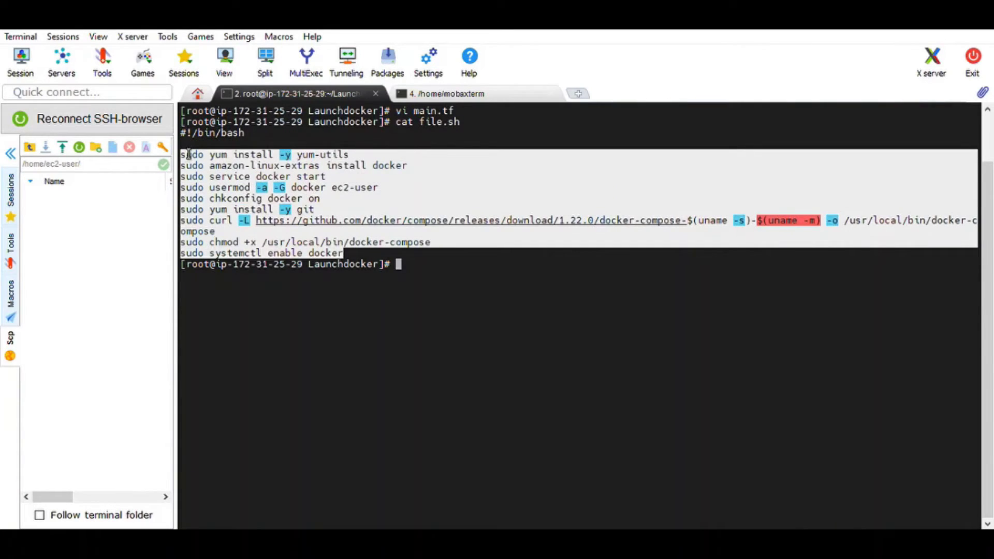
{"action": "left_click", "coordinate": [190, 156]}
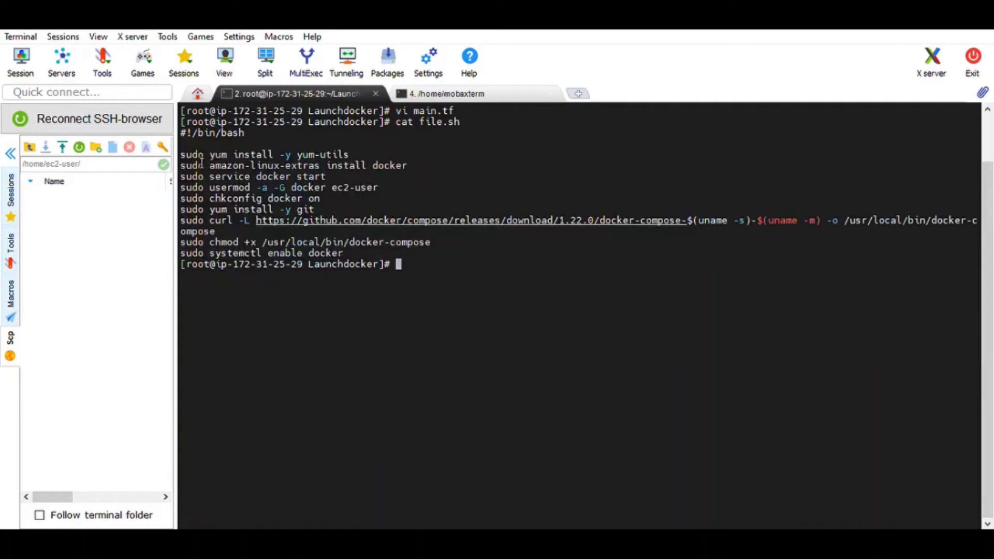
Step: Highlight the amazon-linux-extras Docker, docker-compose download and git install commands in file.sh
{"action": "left_click_drag", "start_coordinate": [184, 166], "coordinate": [412, 165]}
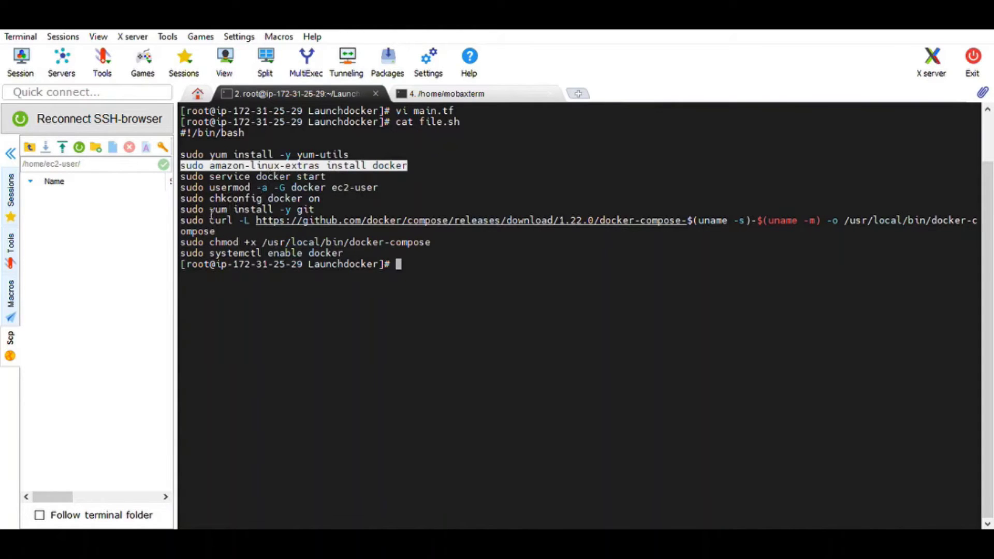
{"action": "left_click_drag", "start_coordinate": [209, 220], "coordinate": [278, 236]}
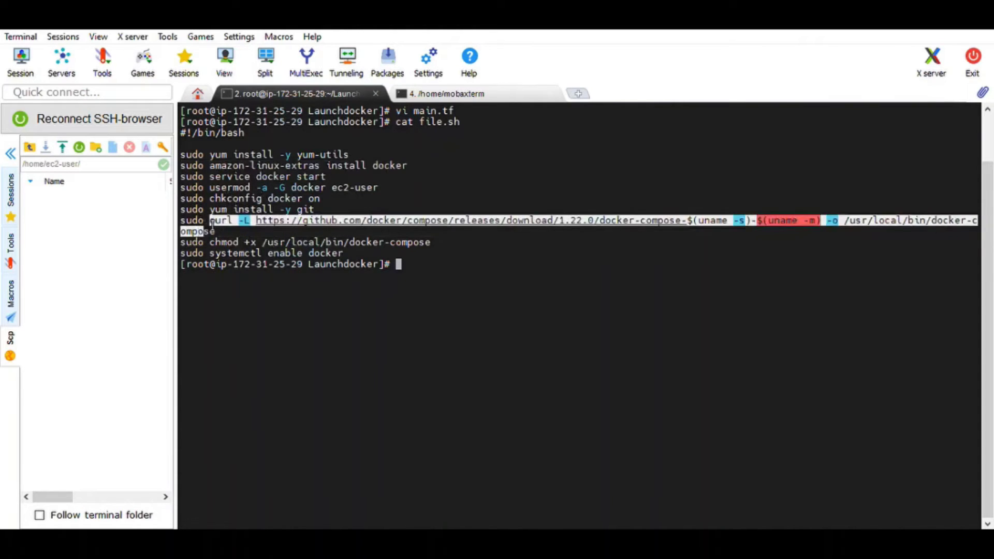
{"action": "left_click_drag", "start_coordinate": [209, 209], "coordinate": [339, 214]}
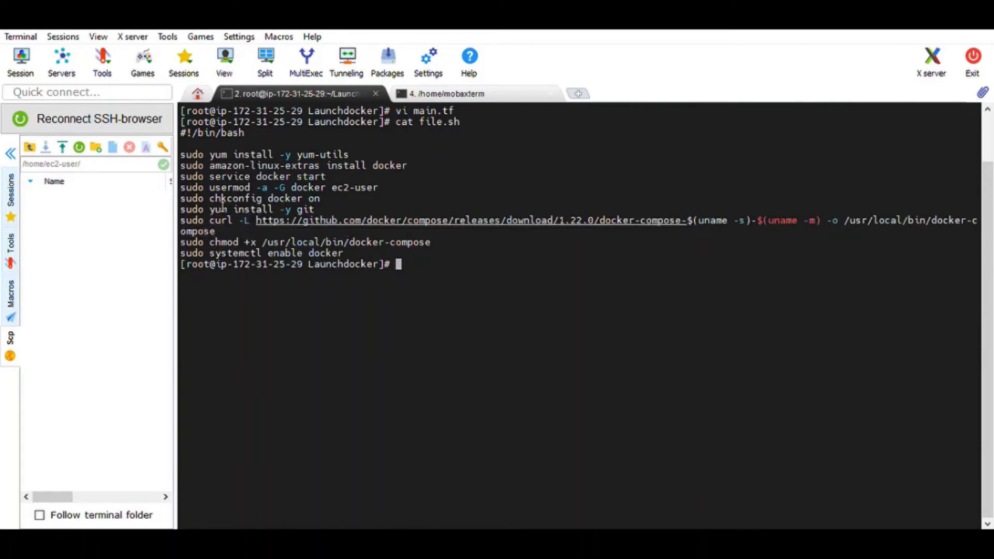
{"action": "left_click", "coordinate": [532, 298]}
{"action": "mouse_move", "coordinate": [353, 252]}
{"action": "left_mouse_down"}
{"action": "mouse_move", "coordinate": [239, 166]}
{"action": "mouse_move", "coordinate": [189, 155]}
{"action": "left_mouse_up"}
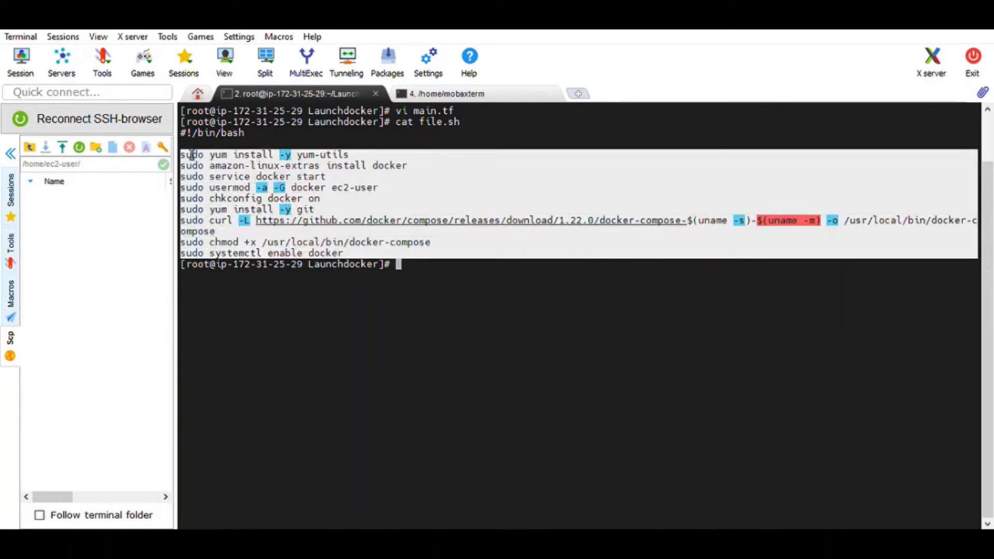
{"action": "left_click", "coordinate": [535, 379]}
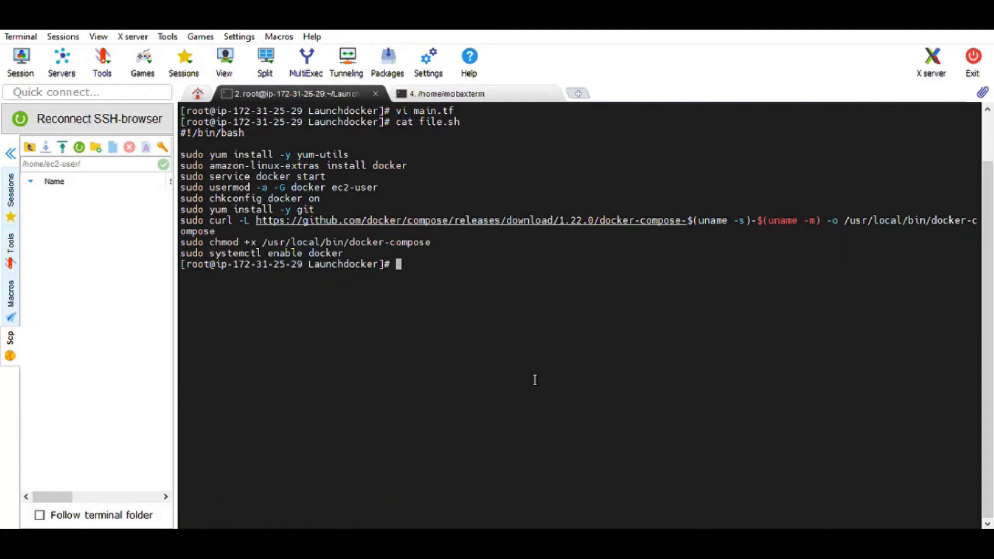
{"action": "type", "text": "terra"}
Step: Run terraform init in Launchdocker, which reuses the AWS provider v3.47.0
{"action": "key", "text": "BackSpace"}
{"action": "key", "text": "BackSpace"}
{"action": "key", "text": "BackSpace"}
{"action": "type", "text": "rraform "}
{"action": "type", "text": "init"}
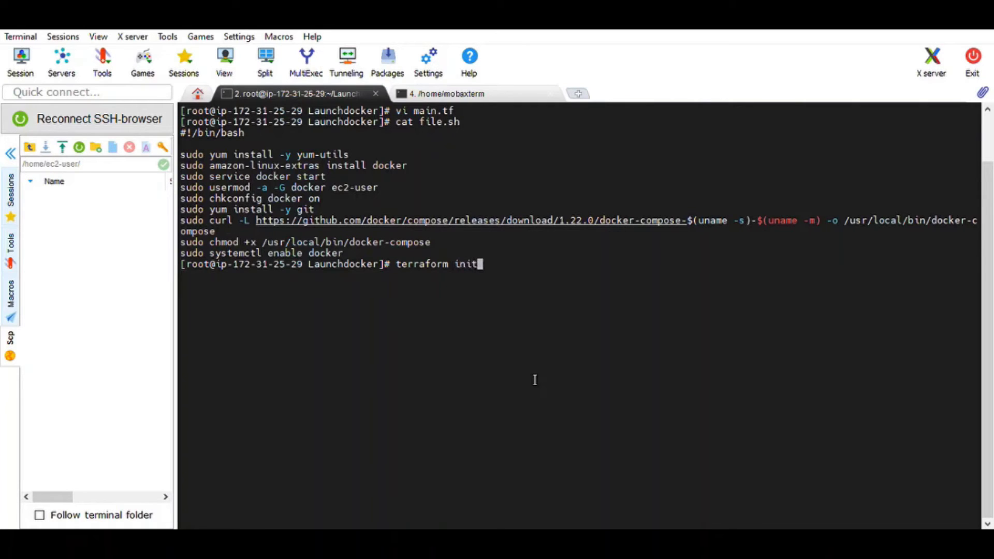
{"action": "key", "text": "Return"}
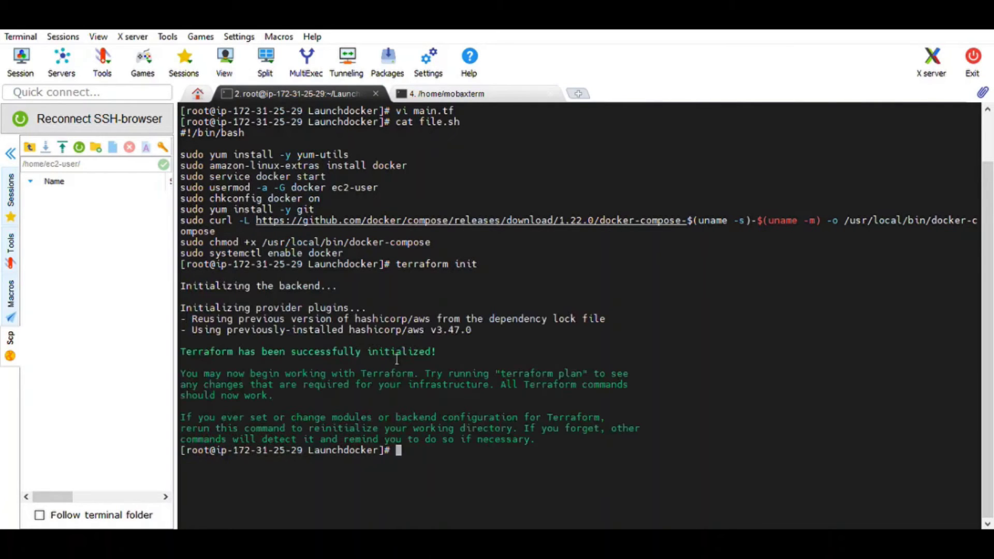
{"action": "type", "text": "cle"}
{"action": "type", "text": "ar"}
Step: Clear the screen and run terraform validate, which reports the configuration is valid
{"action": "key", "text": "Return"}
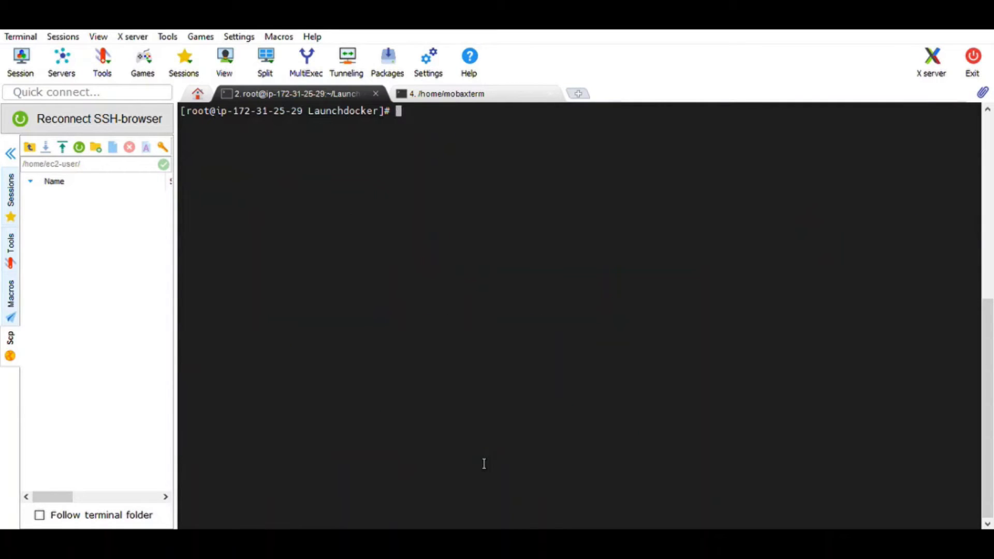
{"action": "type", "text": "terraform "}
{"action": "type", "text": "validate"}
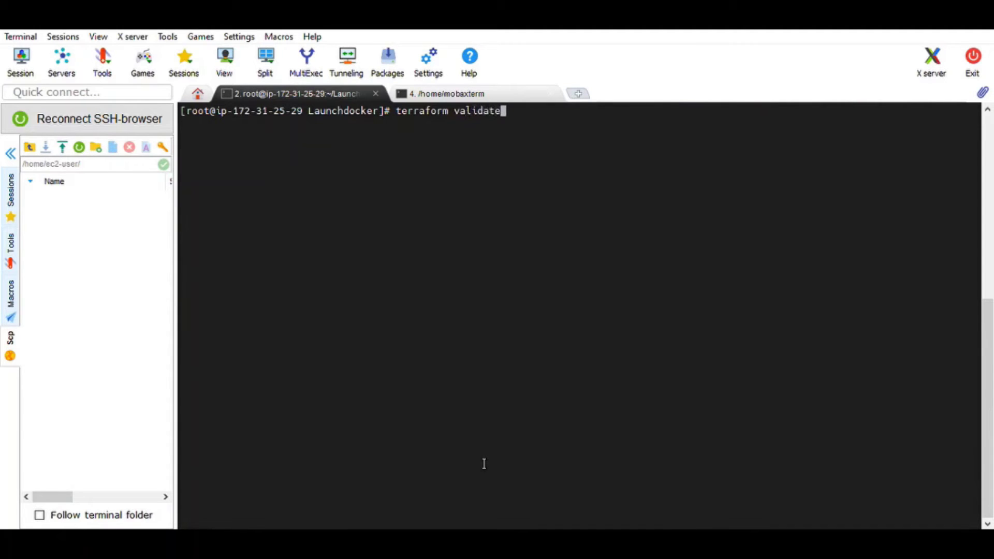
{"action": "key", "text": "Return"}
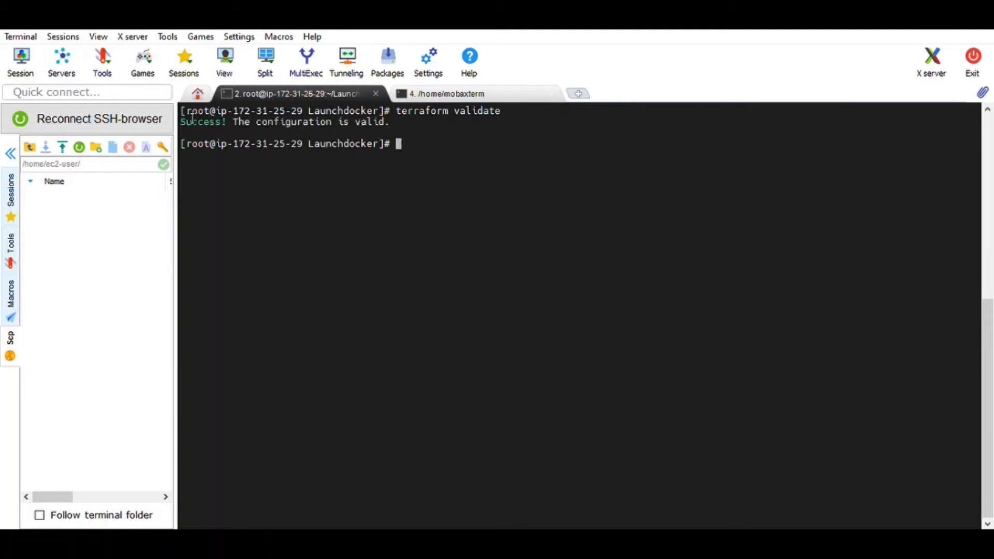
{"action": "left_click_drag", "start_coordinate": [190, 117], "coordinate": [398, 121]}
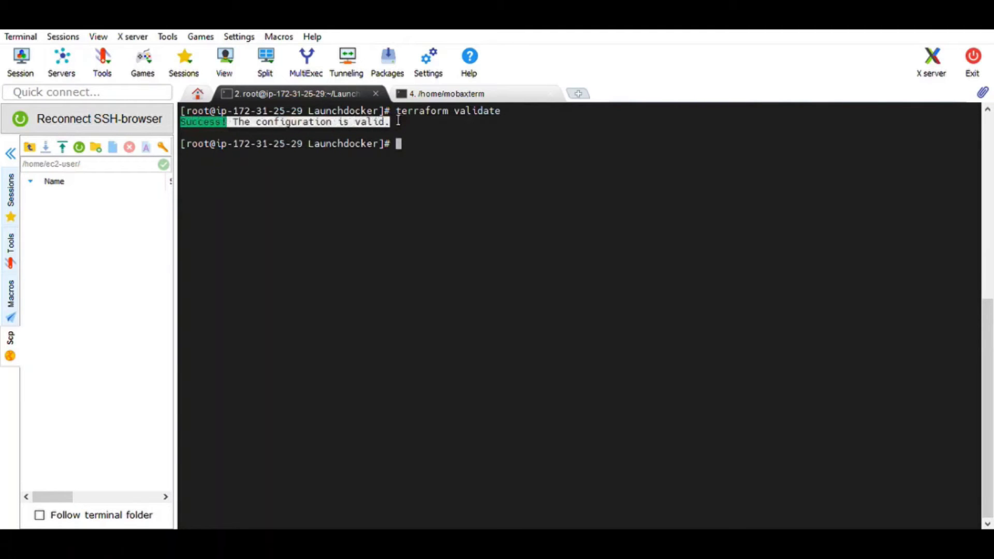
{"action": "left_click", "coordinate": [464, 155]}
{"action": "type", "text": "te"}
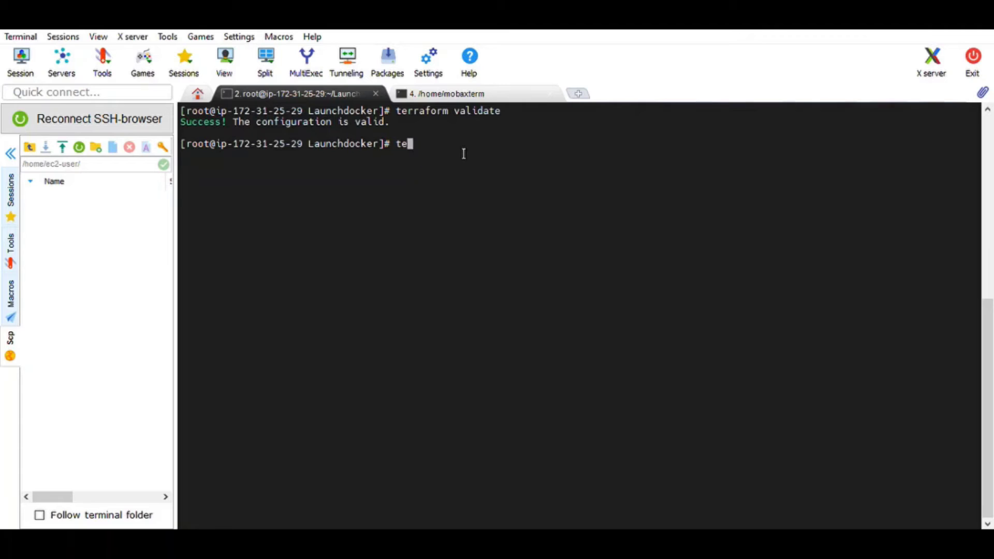
{"action": "type", "text": "rraform apply"}
Step: Run terraform apply and check the plan's t2.micro type, key pair, Docker security group and user_data
{"action": "key", "text": "Return"}
{"action": "scroll", "coordinate": [483, 362], "scroll_direction": "up", "scroll_amount": 5}
{"action": "scroll", "coordinate": [498, 304], "scroll_direction": "up", "scroll_amount": 10}
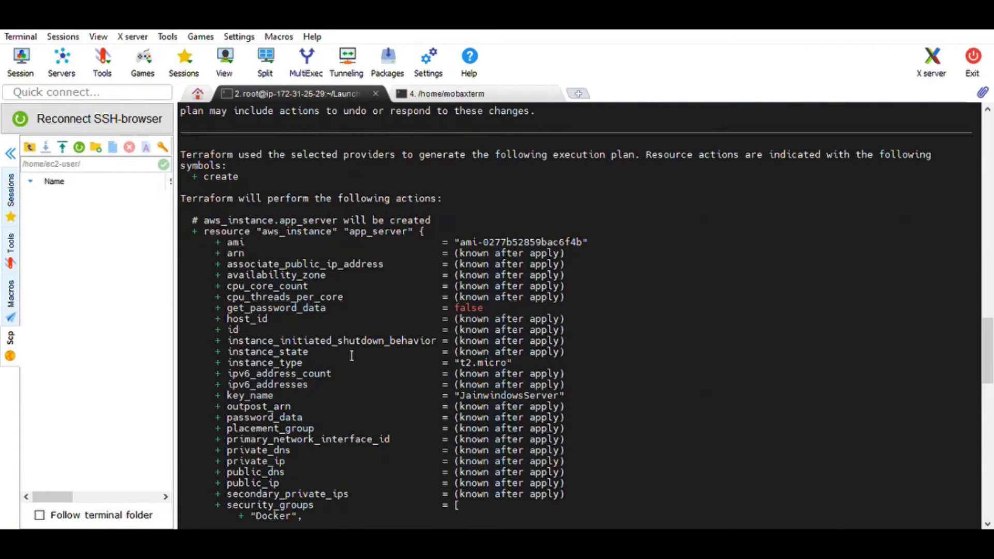
{"action": "double_click", "coordinate": [488, 362]}
{"action": "scroll", "coordinate": [487, 362], "scroll_direction": "down", "scroll_amount": 2}
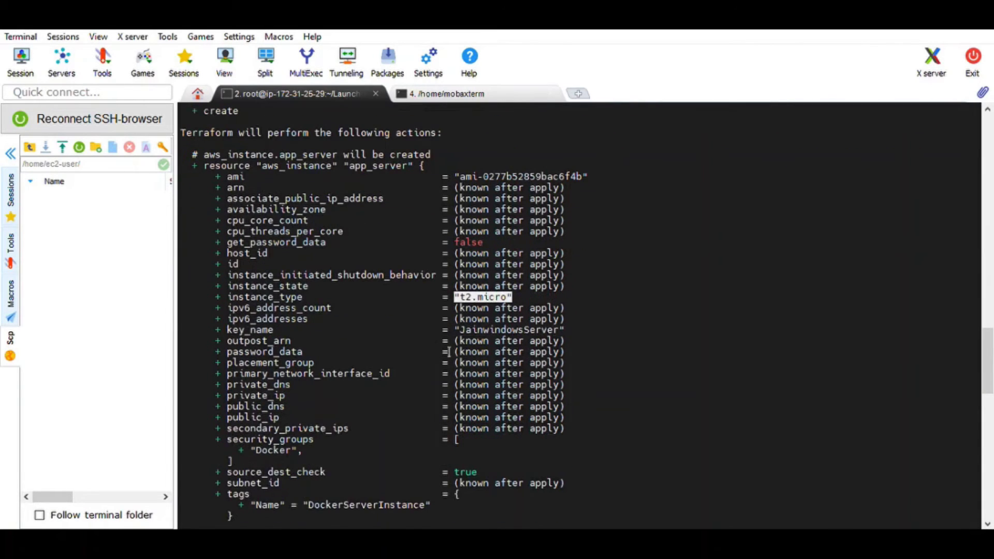
{"action": "left_click", "coordinate": [252, 323]}
{"action": "double_click", "coordinate": [252, 328]}
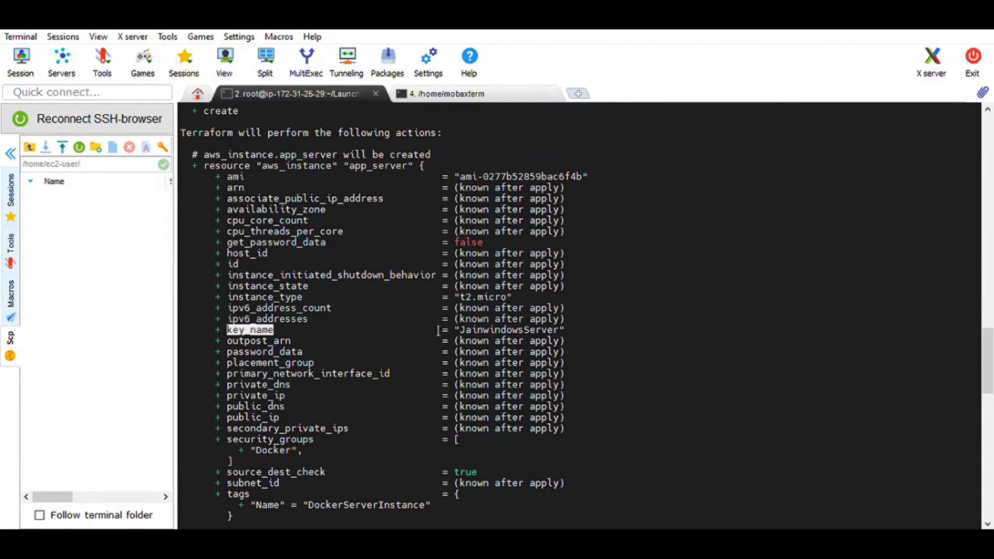
{"action": "double_click", "coordinate": [529, 329]}
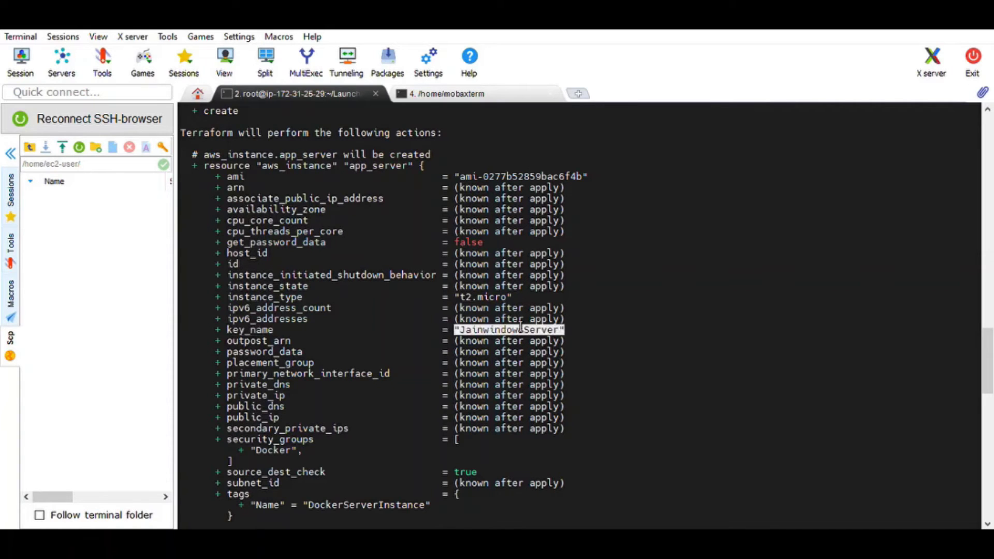
{"action": "scroll", "coordinate": [528, 329], "scroll_direction": "down", "scroll_amount": 3}
{"action": "scroll", "coordinate": [524, 327], "scroll_direction": "down", "scroll_amount": 3}
{"action": "scroll", "coordinate": [497, 322], "scroll_direction": "down", "scroll_amount": 1}
{"action": "scroll", "coordinate": [464, 318], "scroll_direction": "down", "scroll_amount": 1}
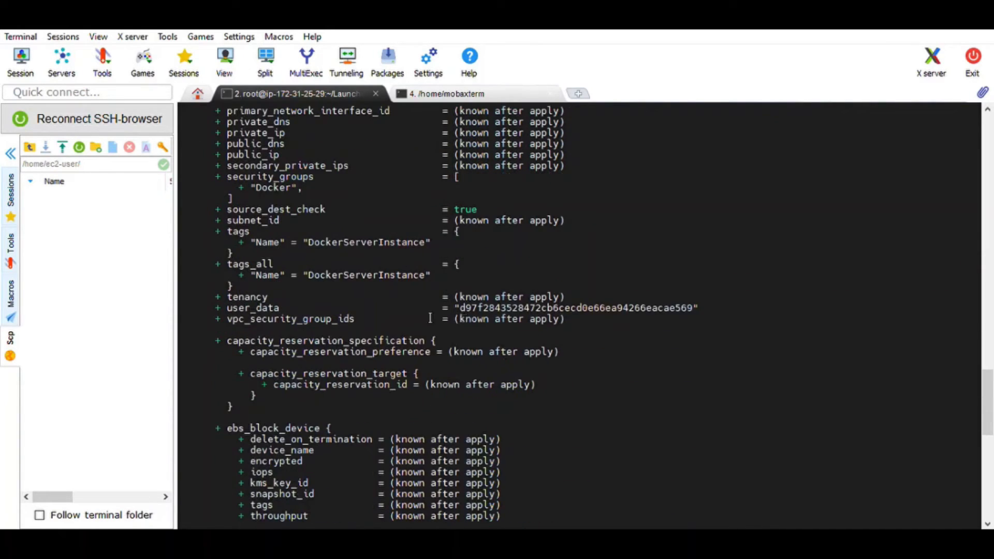
{"action": "double_click", "coordinate": [264, 176]}
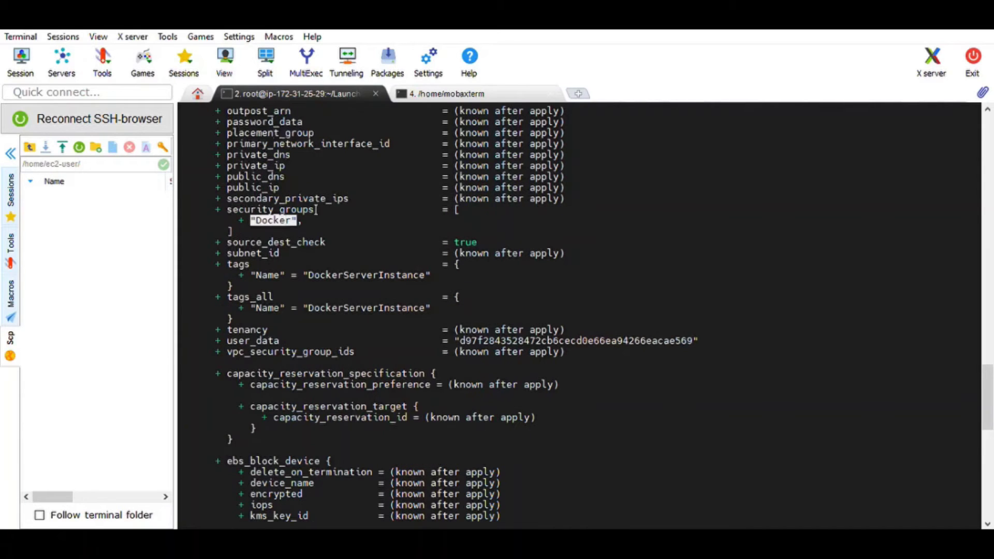
{"action": "double_click", "coordinate": [253, 340]}
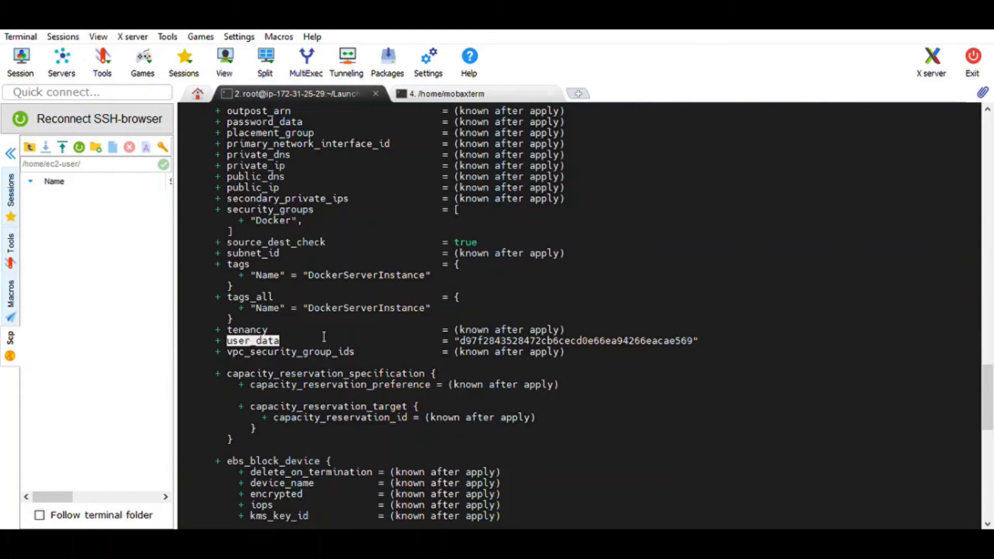
{"action": "scroll", "coordinate": [576, 342], "scroll_direction": "down", "scroll_amount": 1}
{"action": "scroll", "coordinate": [577, 342], "scroll_direction": "down", "scroll_amount": 8}
{"action": "scroll", "coordinate": [576, 342], "scroll_direction": "down", "scroll_amount": 3}
{"action": "scroll", "coordinate": [577, 341], "scroll_direction": "down", "scroll_amount": 5}
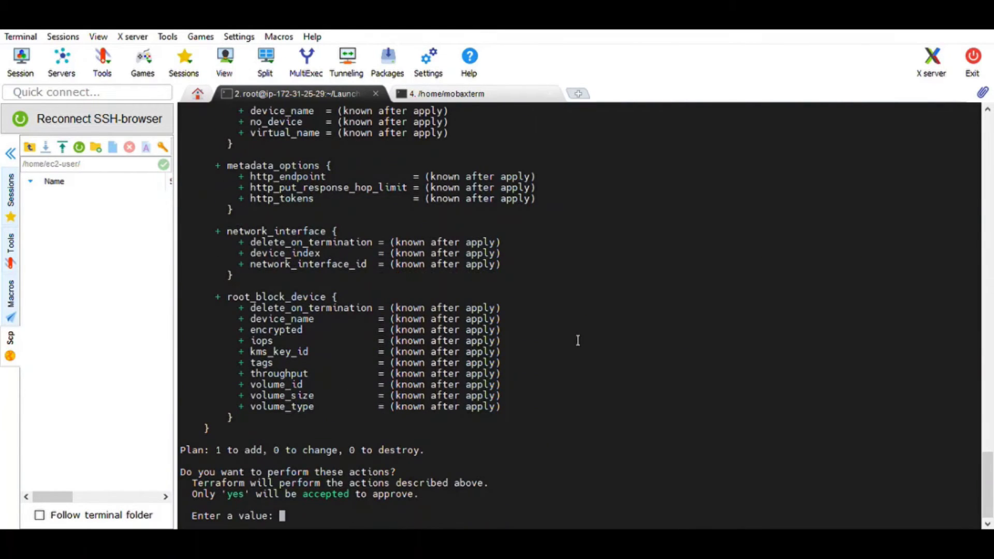
Step: Approve the 1-to-add plan with yes and wait for Apply complete
{"action": "left_click_drag", "start_coordinate": [180, 450], "coordinate": [430, 450]}
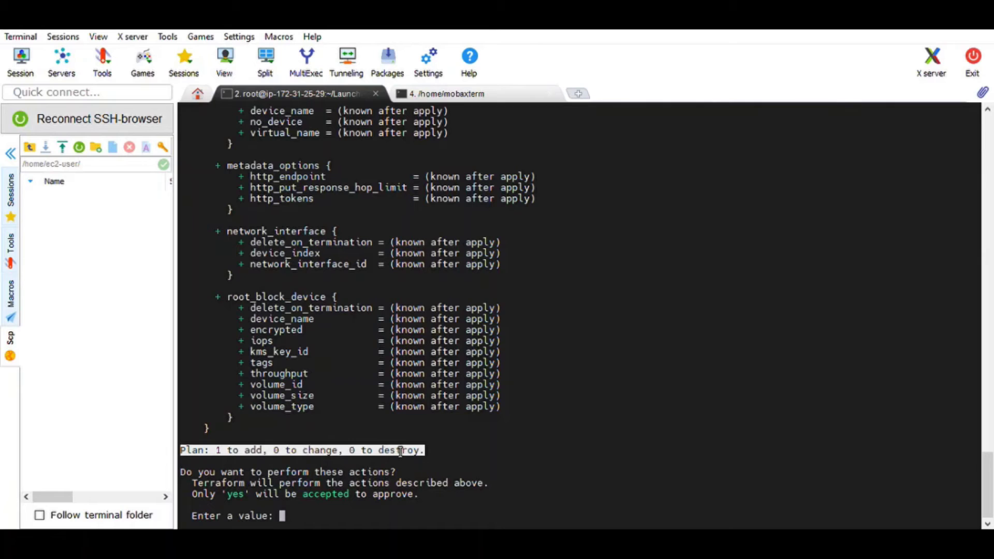
{"action": "type", "text": "y"}
{"action": "type", "text": "es"}
{"action": "key", "text": "Return"}
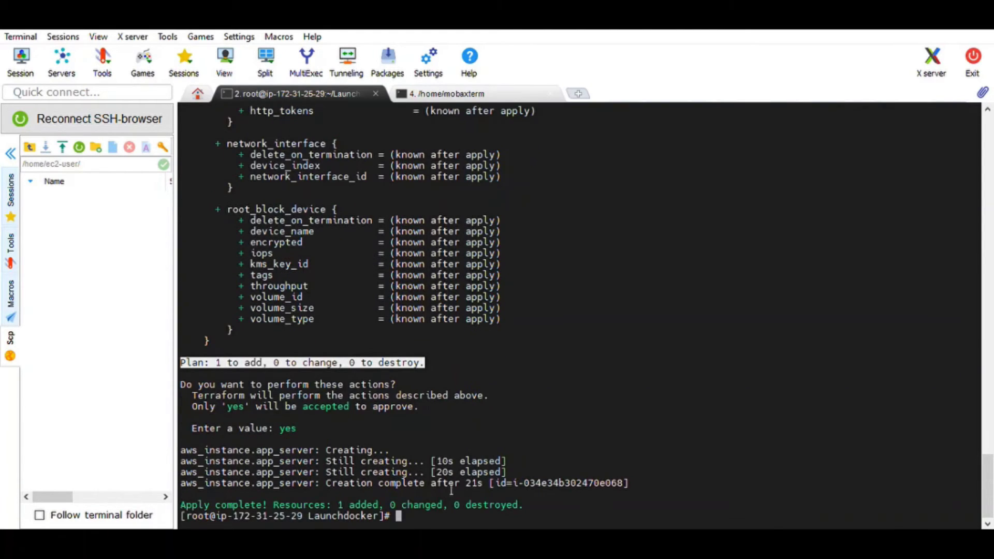
{"action": "left_click_drag", "start_coordinate": [539, 505], "coordinate": [190, 379]}
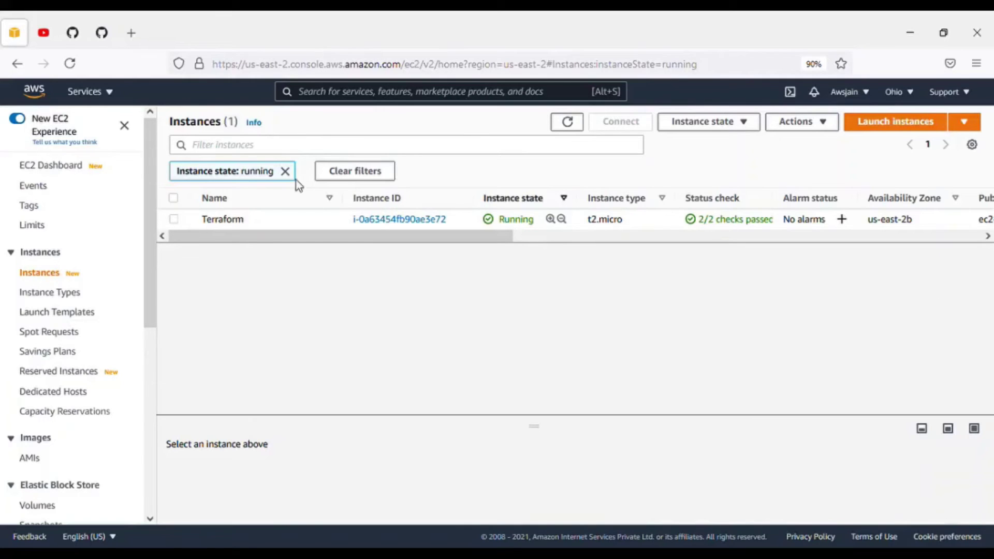
Step: Refresh the Instances list and watch DockerServerInstance's status until its checks pass
{"action": "left_click", "coordinate": [568, 123]}
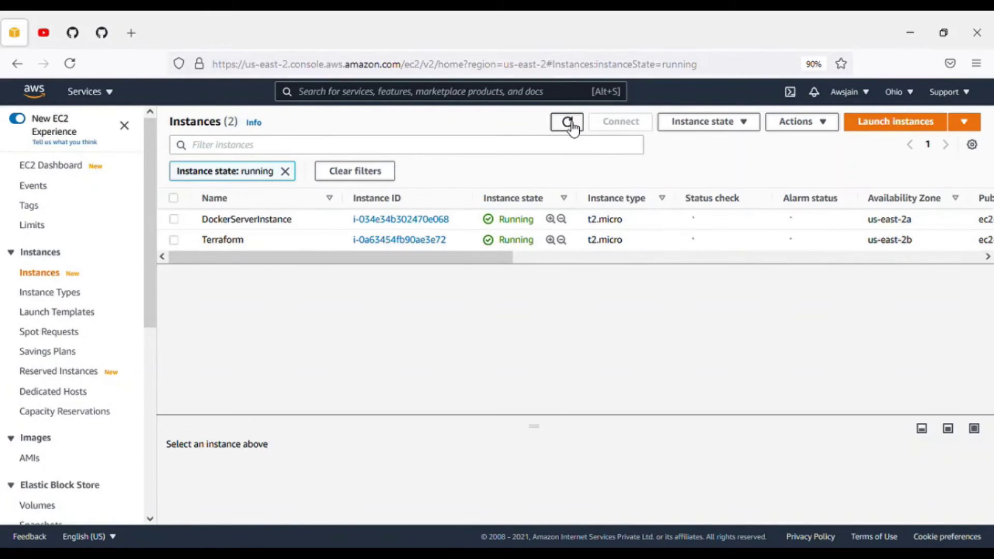
{"action": "left_click", "coordinate": [174, 219]}
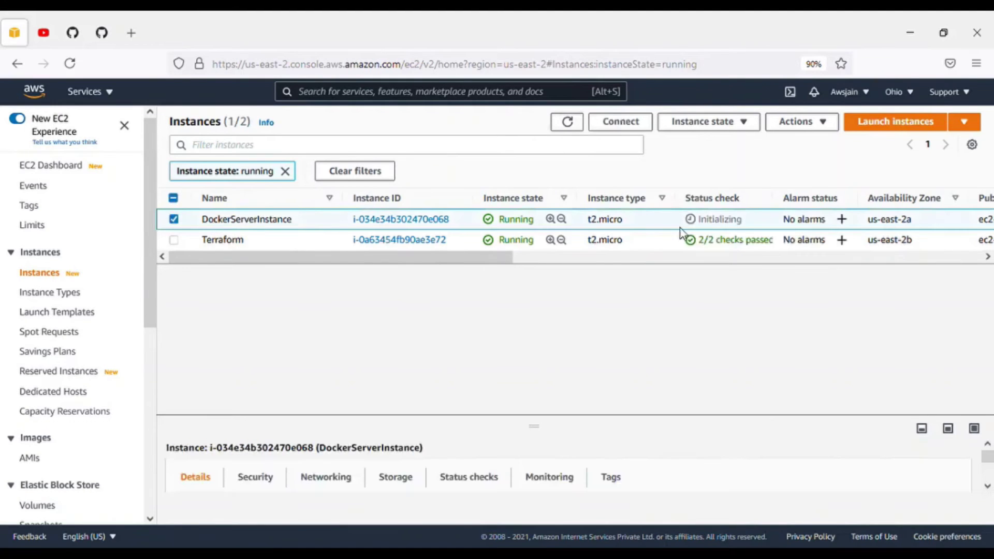
{"action": "mouse_move", "coordinate": [262, 258]}
{"action": "left_mouse_down"}
{"action": "mouse_move", "coordinate": [724, 262]}
{"action": "mouse_move", "coordinate": [399, 263]}
{"action": "left_mouse_up"}
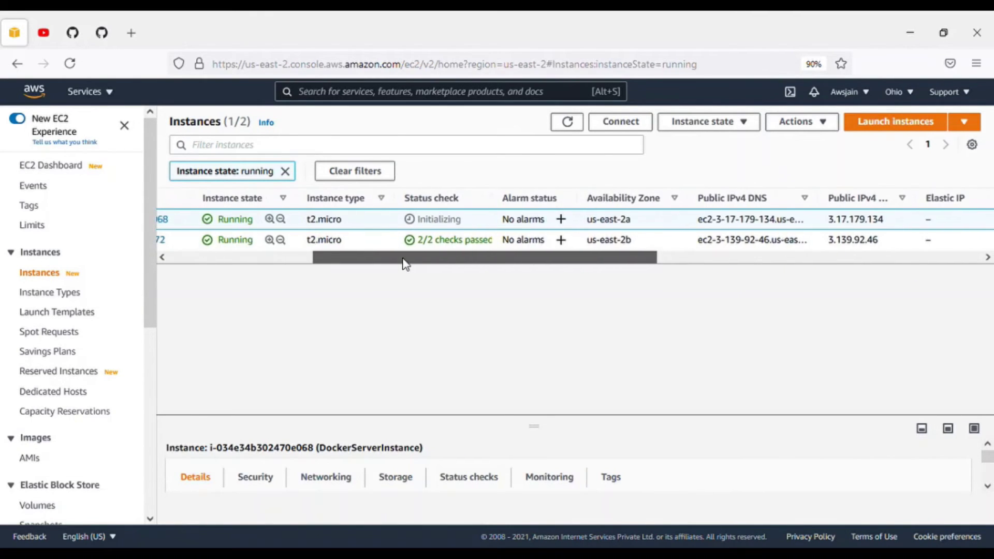
{"action": "double_click", "coordinate": [442, 221]}
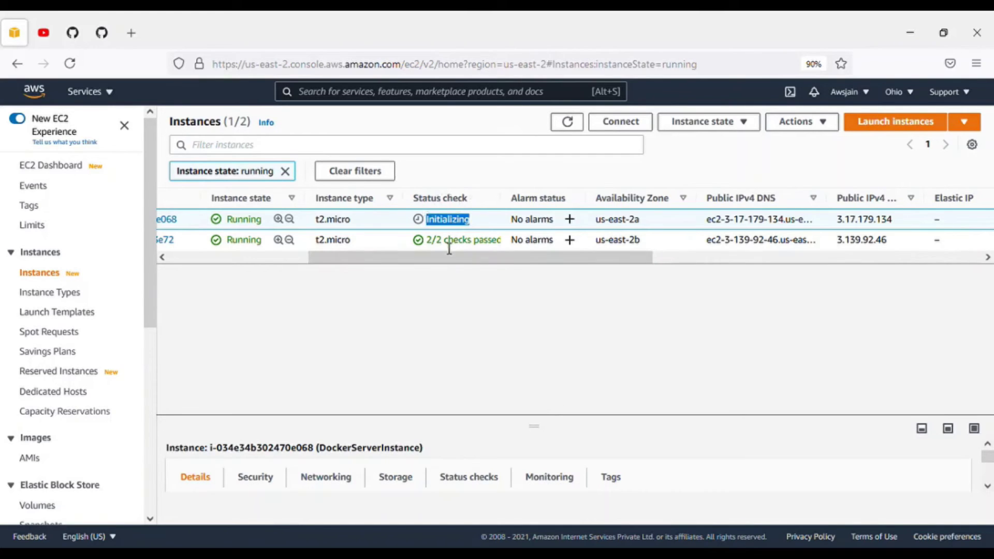
{"action": "left_click_drag", "start_coordinate": [442, 258], "coordinate": [263, 267]}
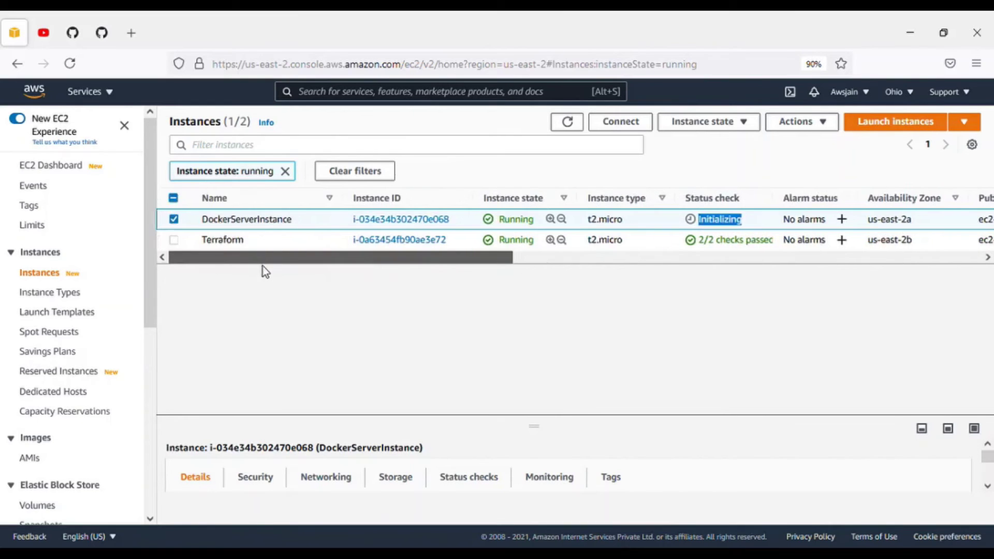
{"action": "left_click", "coordinate": [571, 125]}
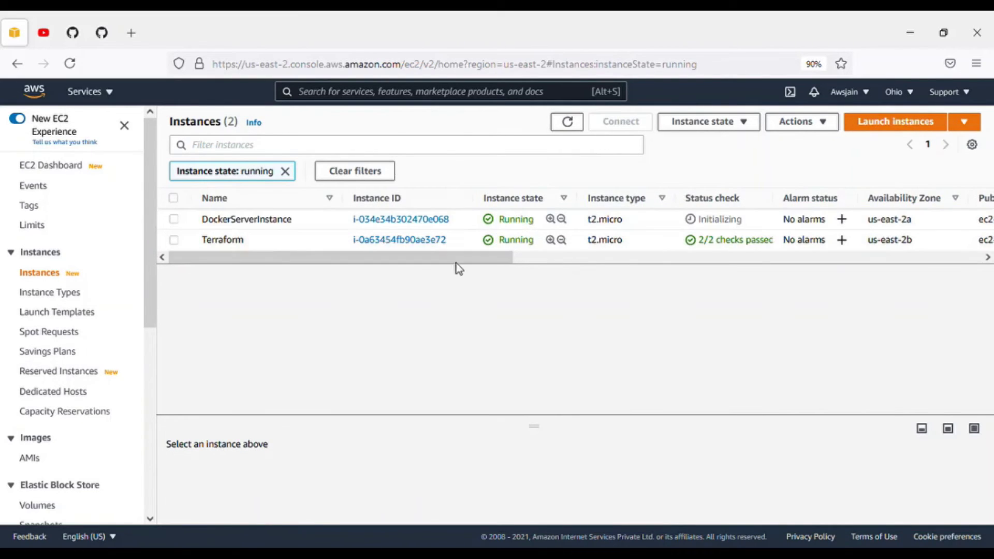
{"action": "left_click_drag", "start_coordinate": [456, 263], "coordinate": [498, 262]}
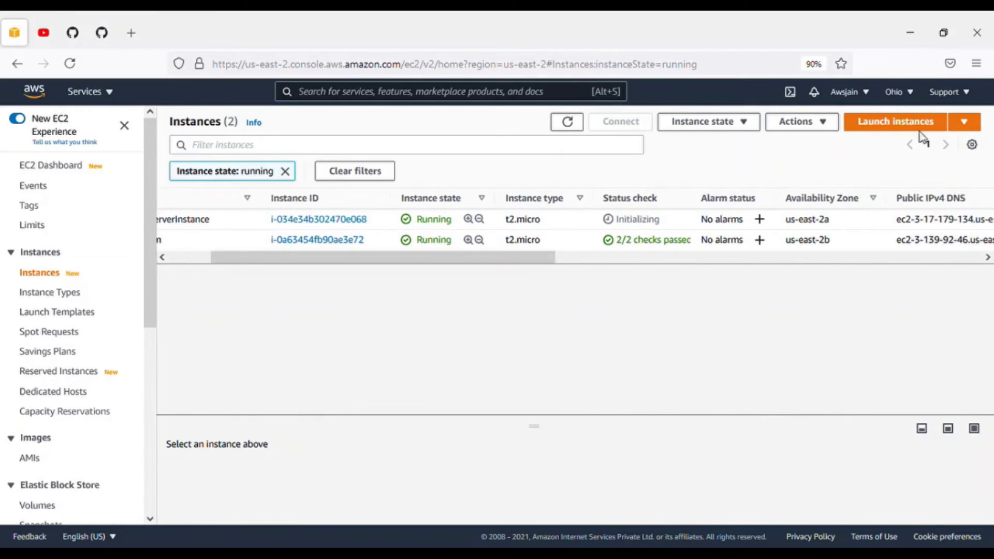
Step: Copy DockerServerInstance's example ssh command from its SSH client connection instructions
{"action": "left_click_drag", "start_coordinate": [308, 256], "coordinate": [264, 268]}
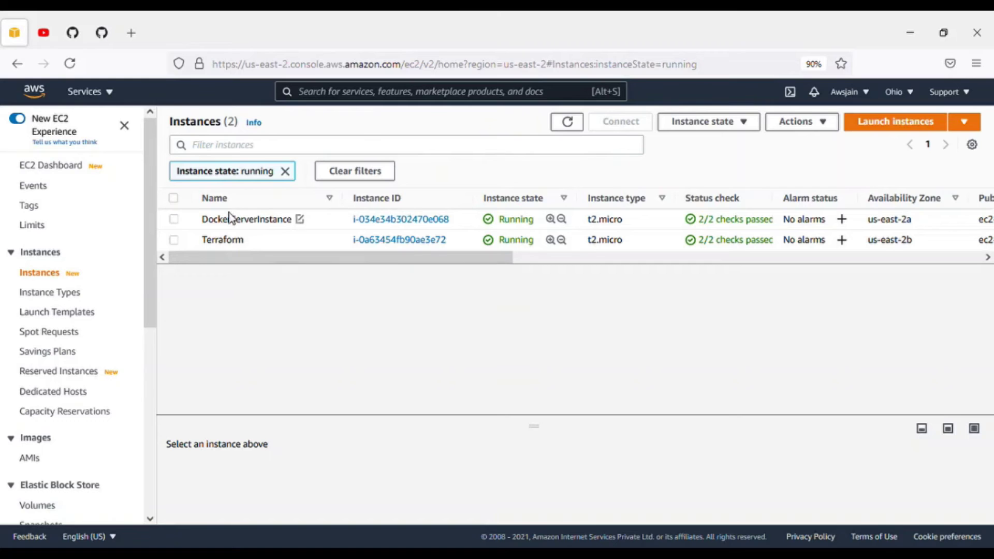
{"action": "left_click", "coordinate": [174, 218]}
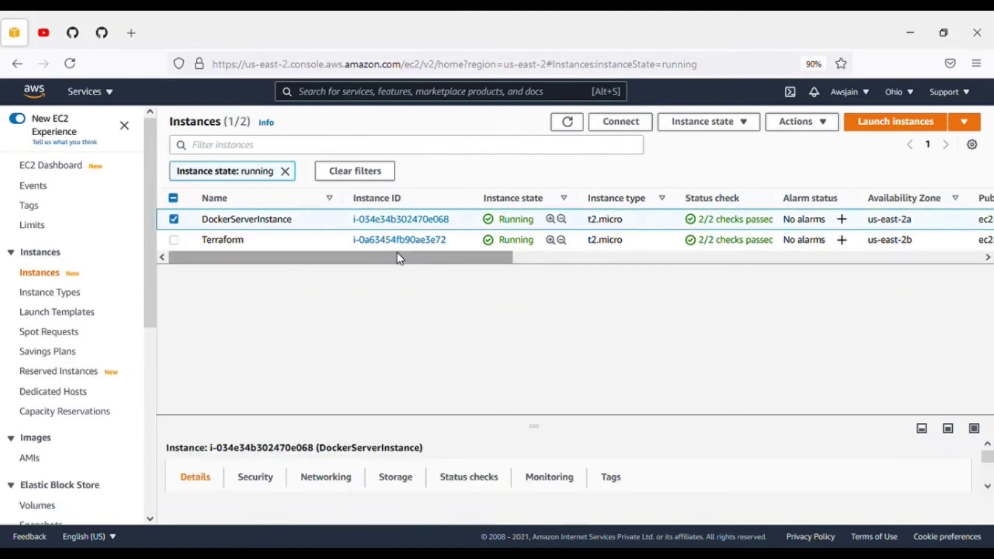
{"action": "left_click", "coordinate": [623, 125]}
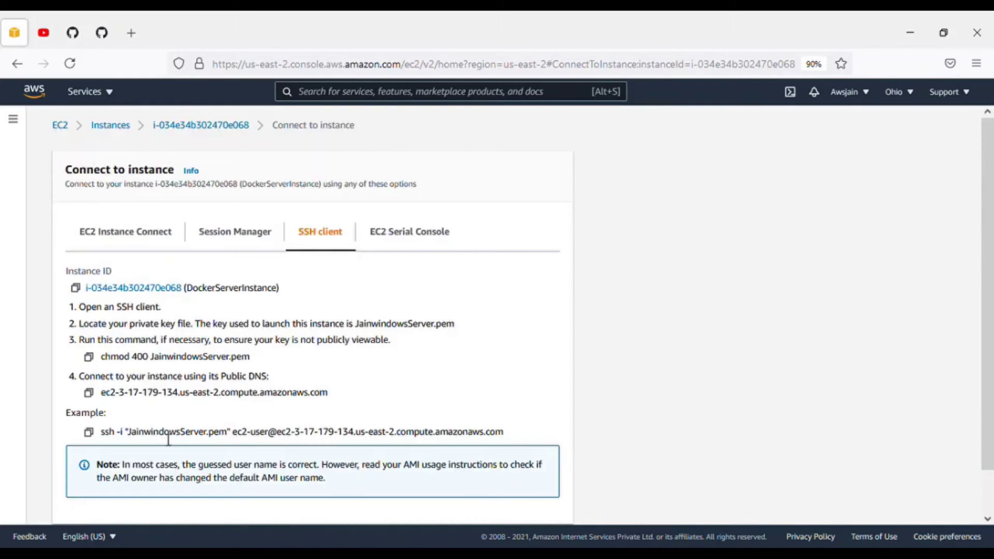
{"action": "left_click", "coordinate": [89, 433]}
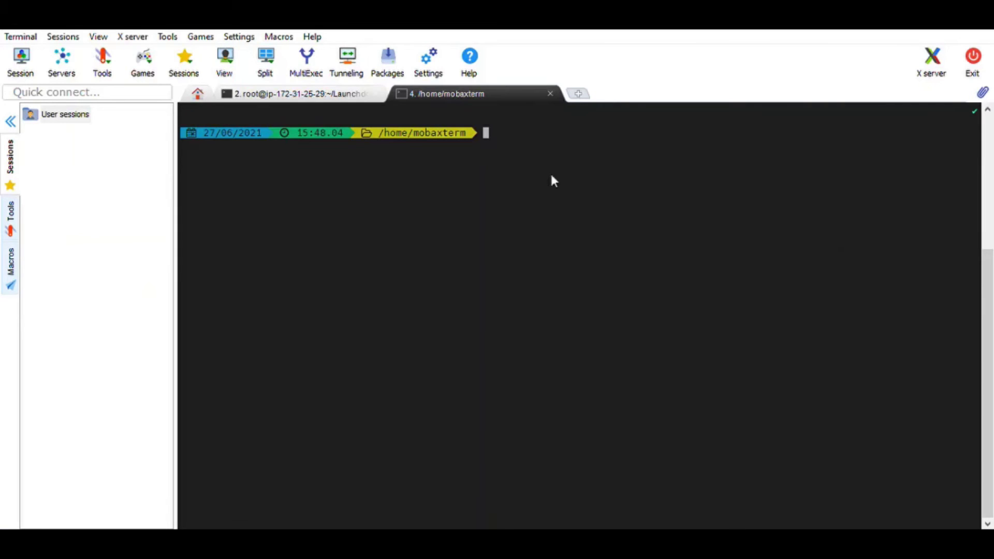
Step: Log into the instance with the pasted ssh command, become root with sudo su -, and clear
{"action": "right_click", "coordinate": [626, 223]}
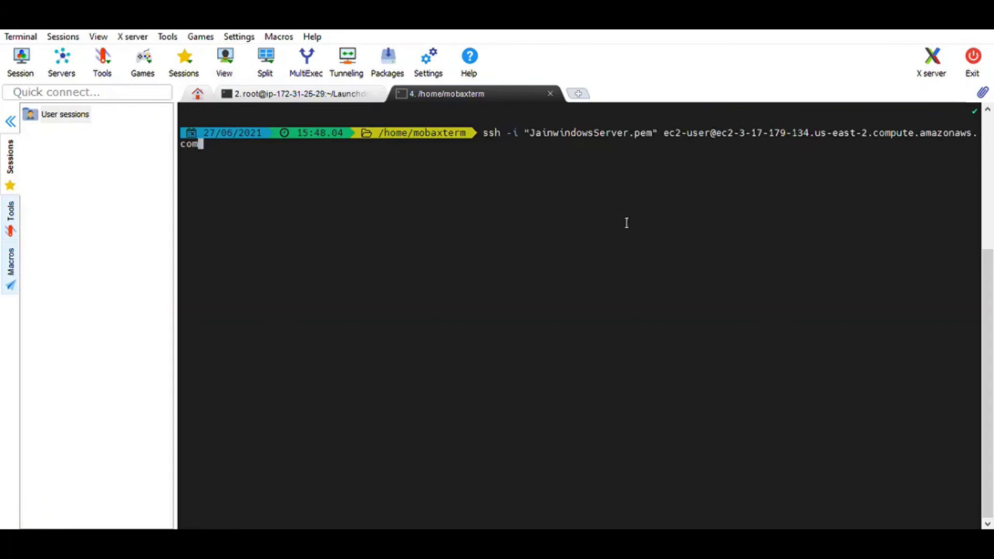
{"action": "key", "text": "Return"}
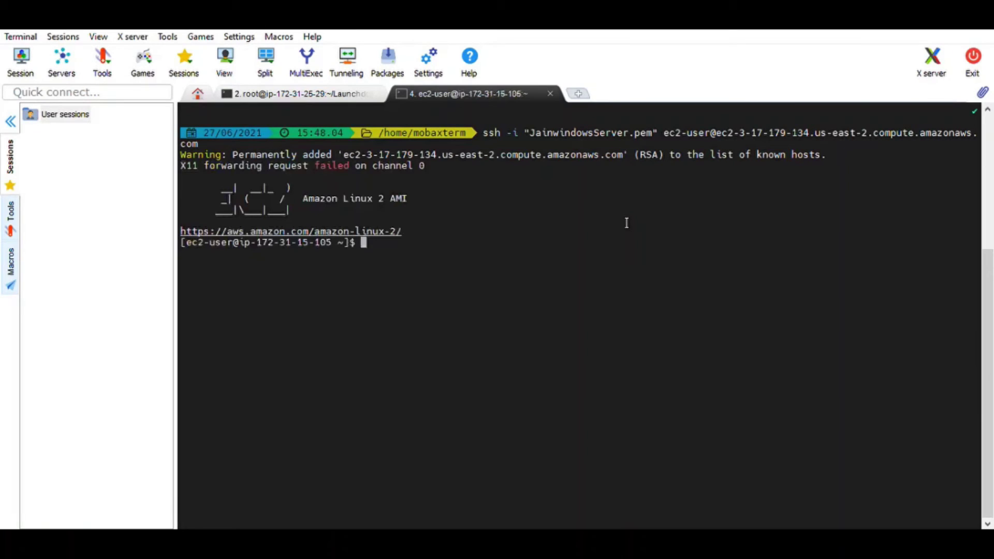
{"action": "type", "text": "sudo su"}
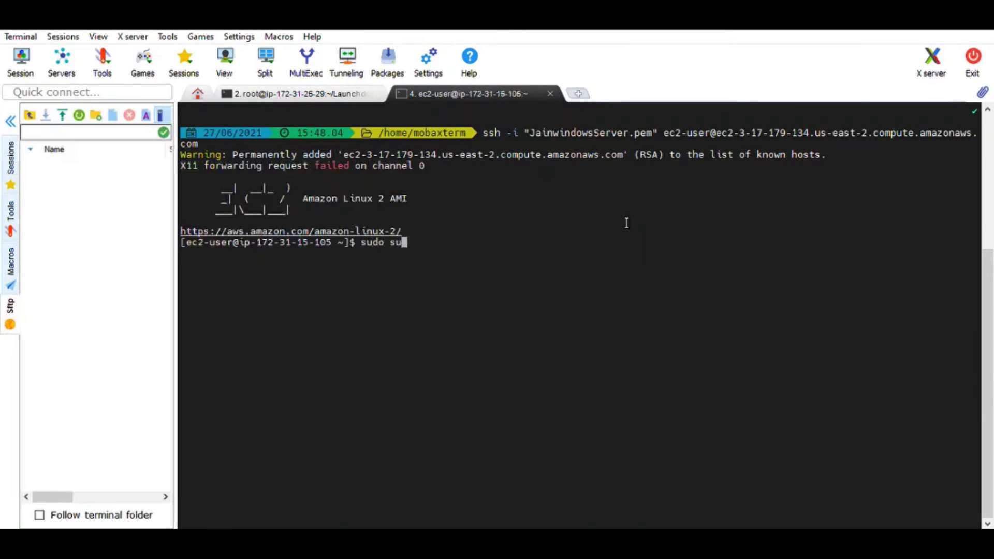
{"action": "type", "text": " -"}
{"action": "key", "text": "Return"}
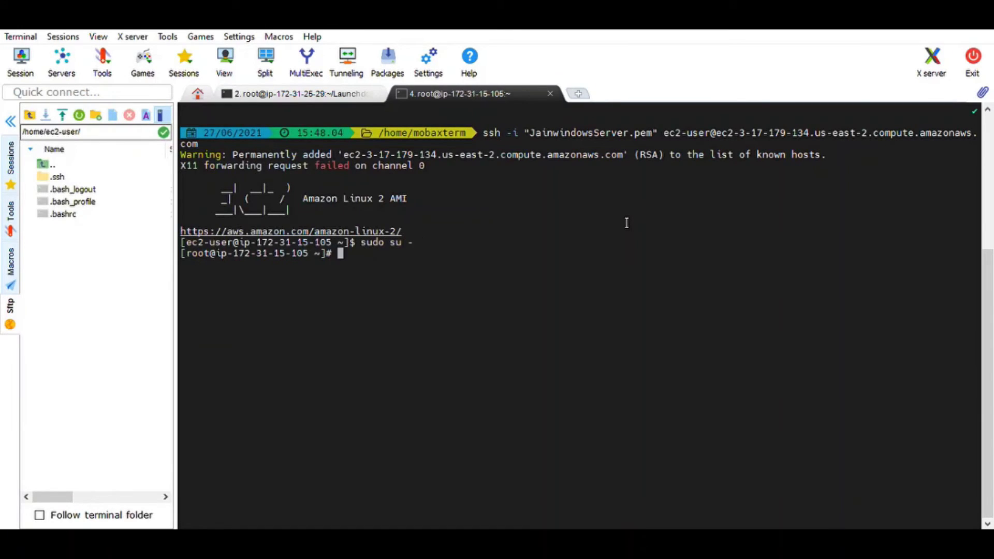
{"action": "type", "text": "clear"}
{"action": "key", "text": "Return"}
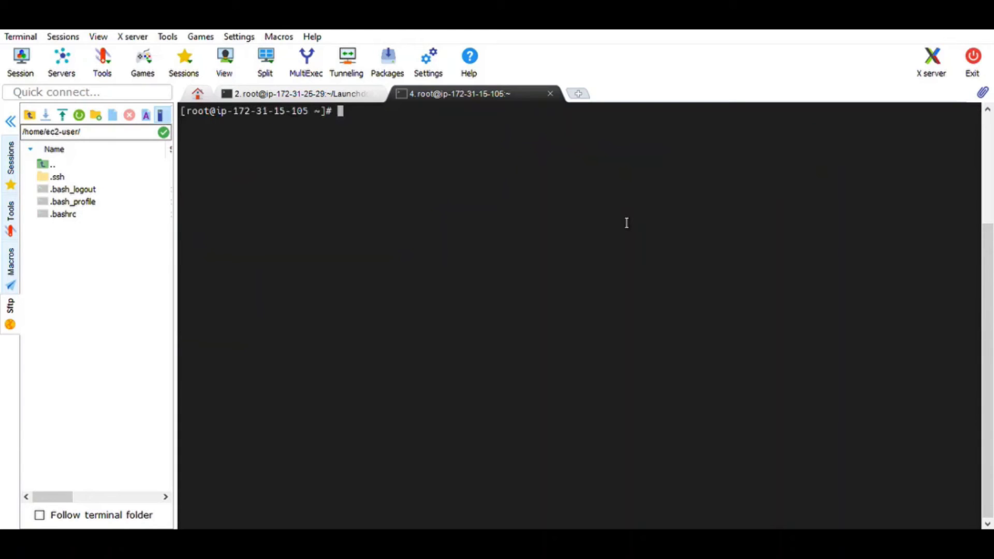
{"action": "type", "text": "docker"}
{"action": "type", "text": " --version"}
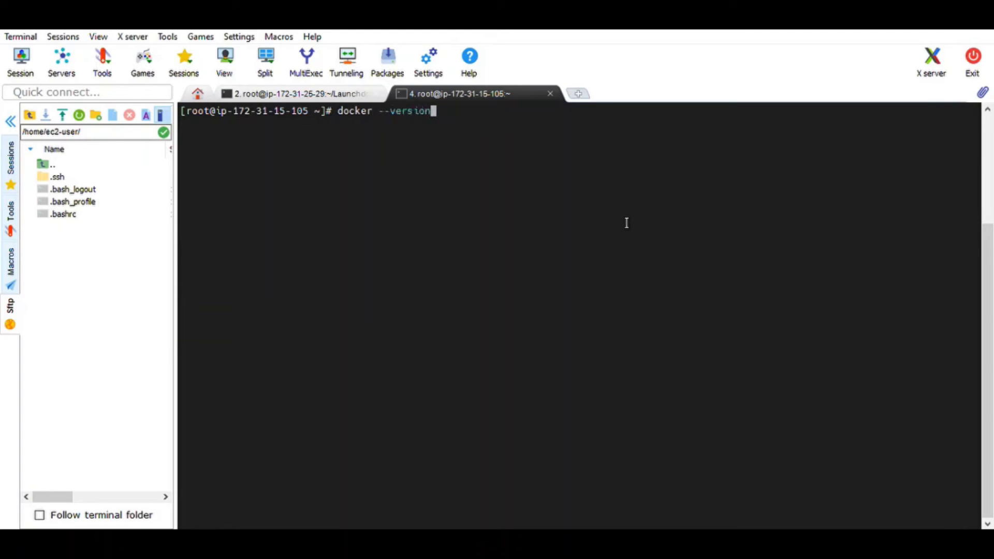
Step: Check versions, which show Docker 20.10.4, docker-compose 1.22.0 and git 2.23.4
{"action": "key", "text": "Return"}
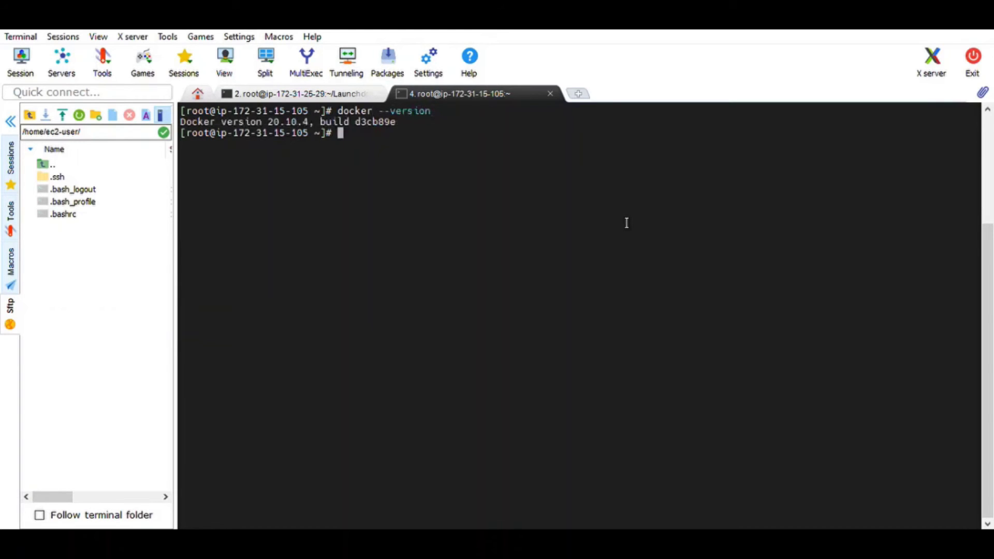
{"action": "type", "text": "docke"}
{"action": "type", "text": "r-co"}
{"action": "type", "text": "mpose --version"}
{"action": "key", "text": "Return"}
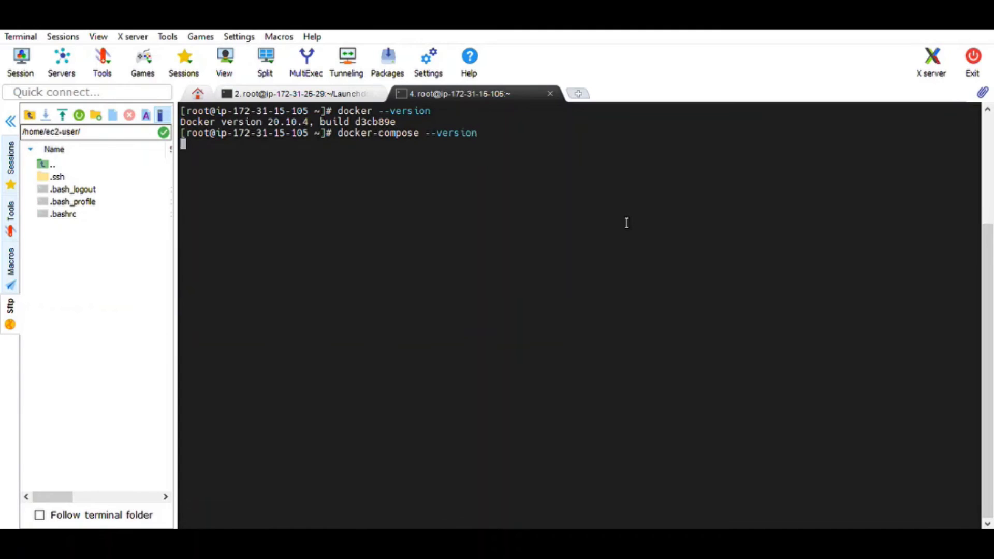
{"action": "type", "text": "gi"}
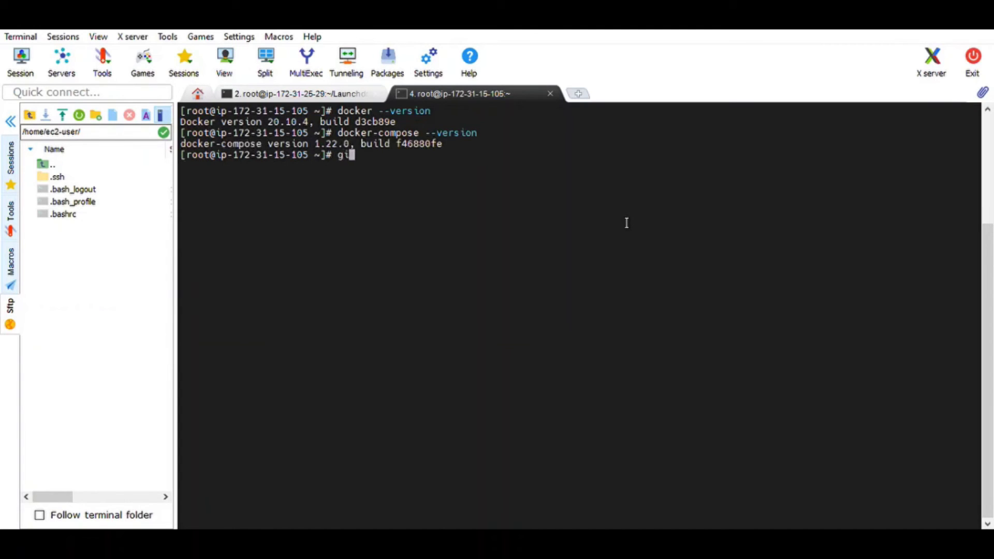
{"action": "type", "text": "t -"}
{"action": "type", "text": "-version"}
{"action": "key", "text": "Return"}
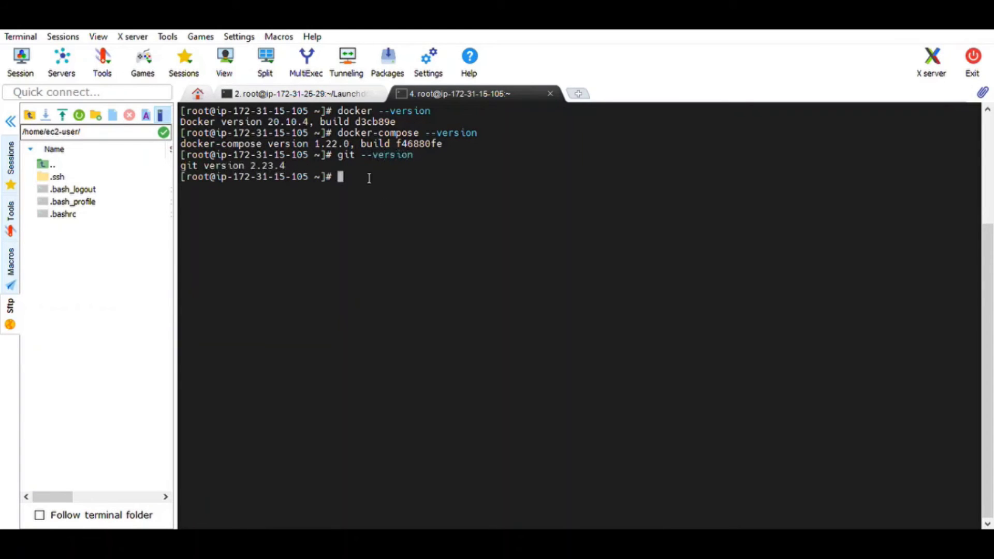
{"action": "left_click_drag", "start_coordinate": [350, 177], "coordinate": [208, 113]}
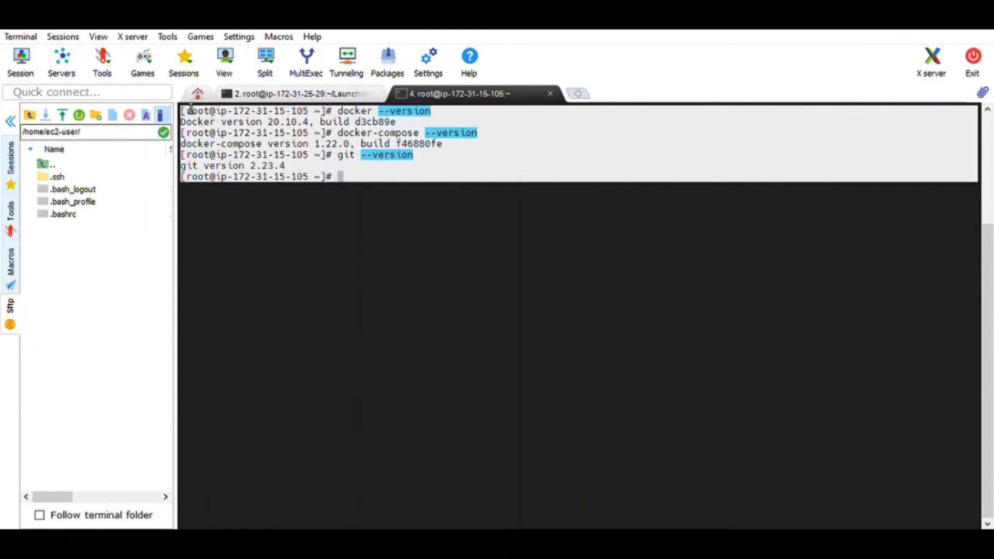
{"action": "left_click", "coordinate": [377, 176]}
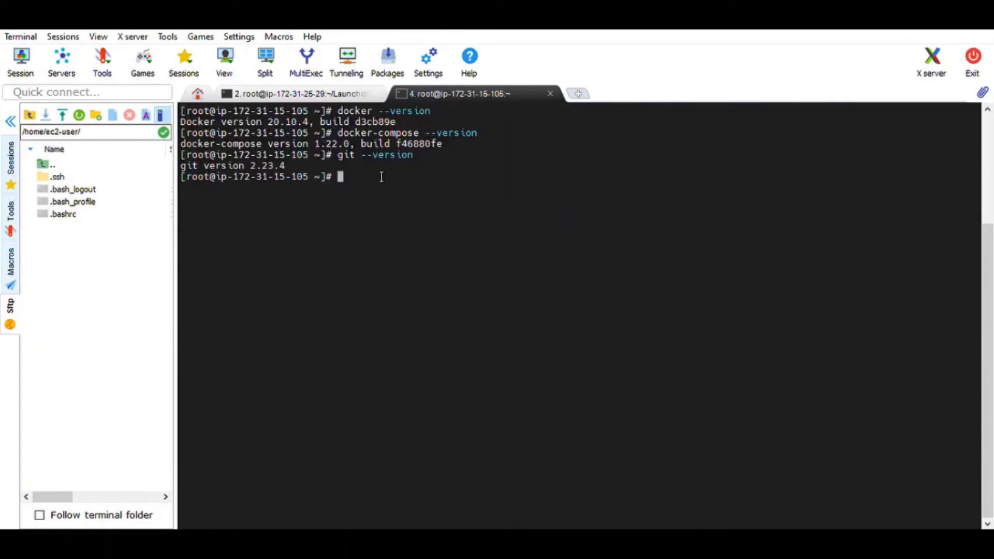
{"action": "key", "text": "Return"}
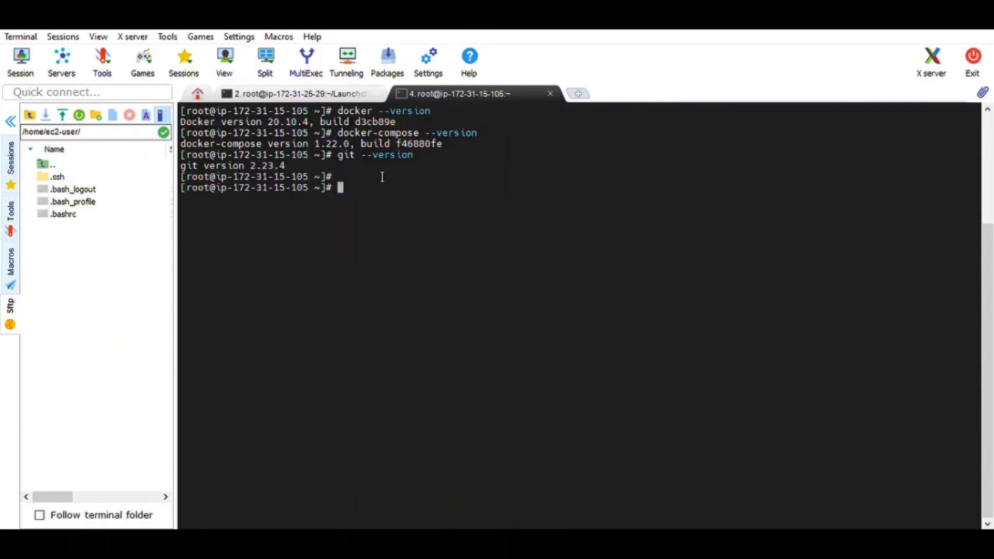
{"action": "type", "text": "docker"}
{"action": "type", "text": " ps -a"}
Step: Run docker ps -a to confirm the server has no containers
{"action": "key", "text": "Return"}
{"action": "left_click_drag", "start_coordinate": [344, 209], "coordinate": [190, 187]}
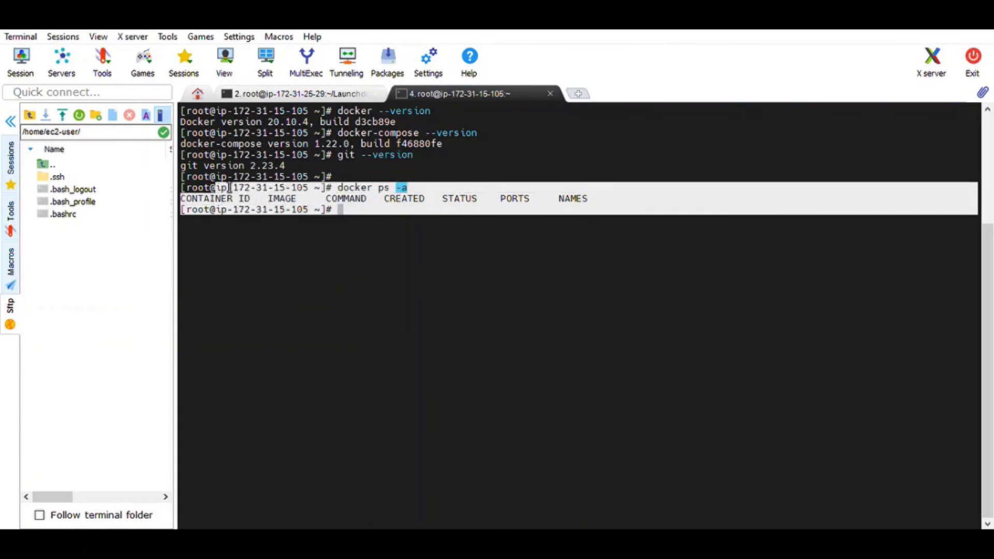
{"action": "left_click", "coordinate": [292, 199]}
{"action": "type", "text": "docker"}
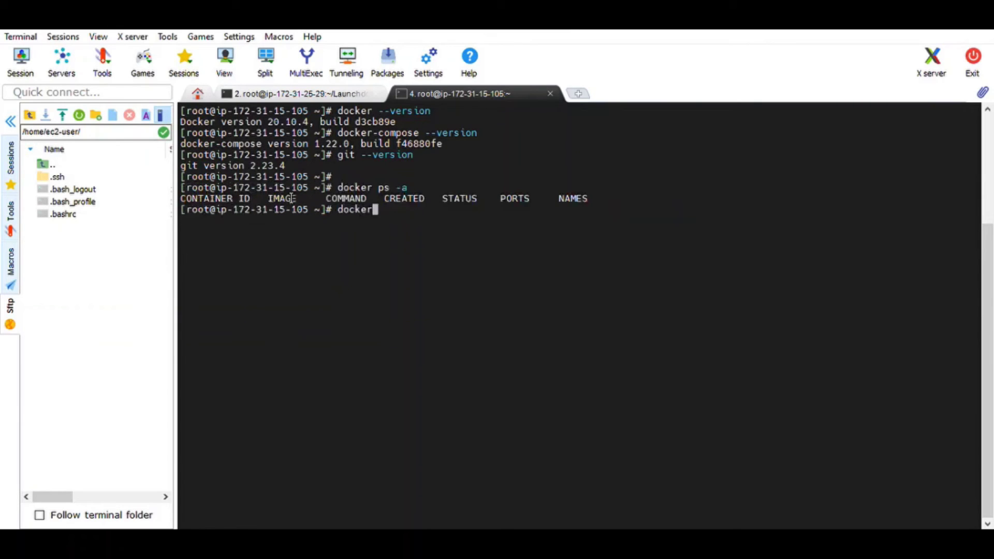
{"action": "type", "text": " image lis"}
{"action": "type", "text": "t"}
Step: Run docker image list to confirm no Docker images exist yet
{"action": "key", "text": "Return"}
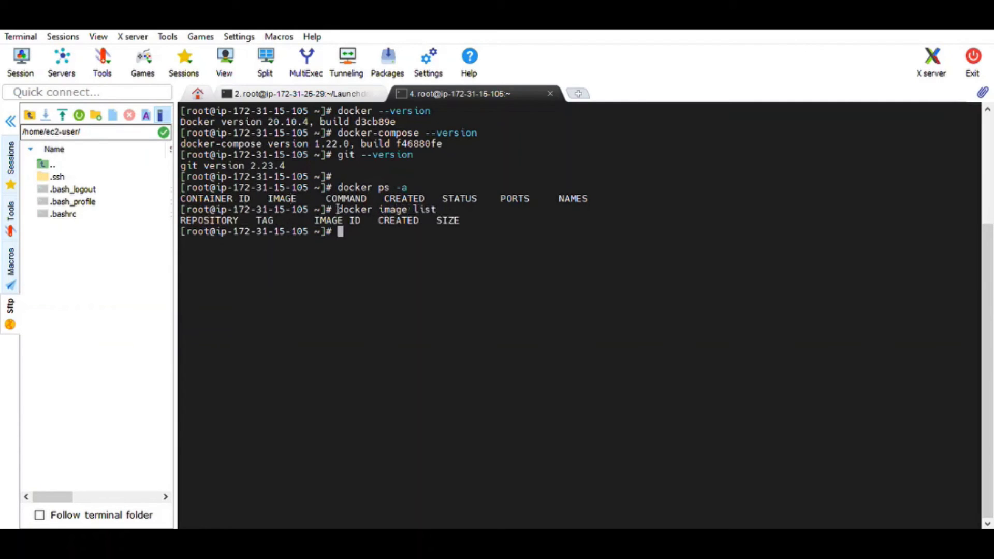
{"action": "left_click_drag", "start_coordinate": [343, 232], "coordinate": [192, 210]}
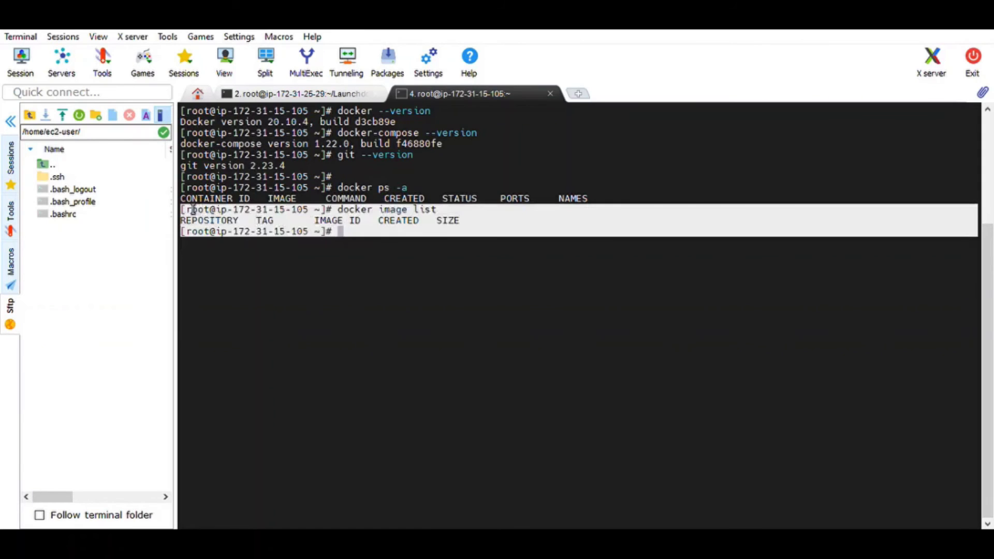
{"action": "left_click", "coordinate": [384, 275]}
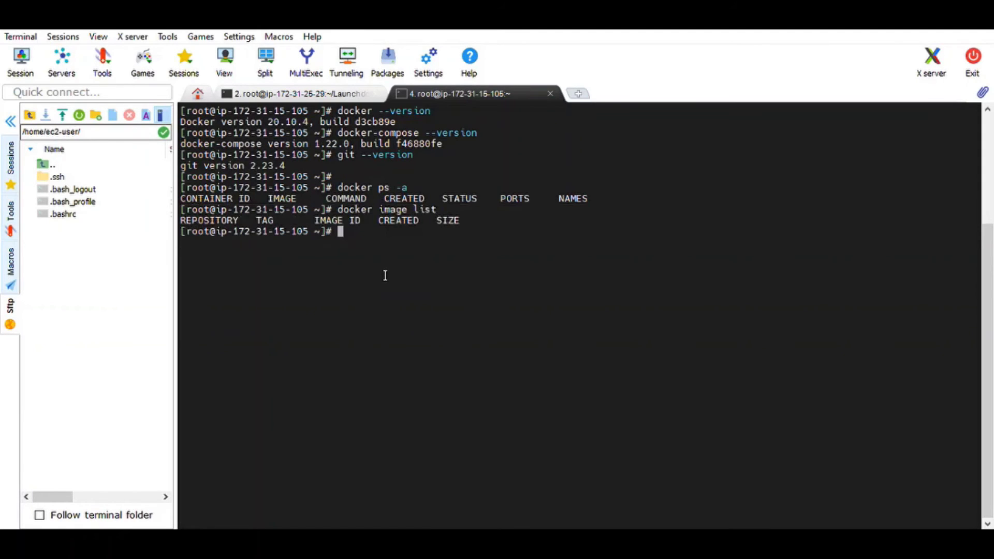
{"action": "type", "text": "docker "}
{"action": "type", "text": "pull ngi"}
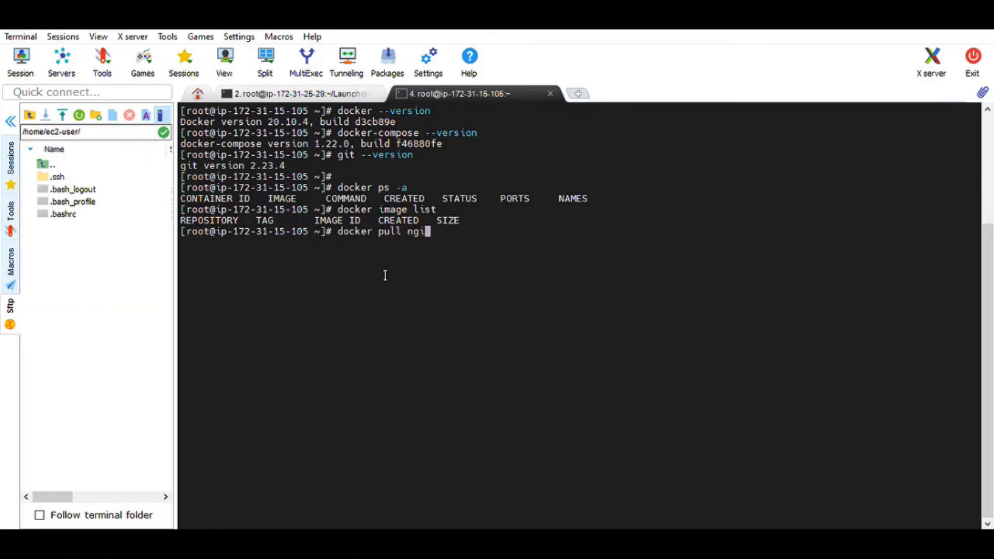
{"action": "type", "text": "nx"}
Step: Pull the nginx:latest image with docker pull nginx
{"action": "key", "text": "Return"}
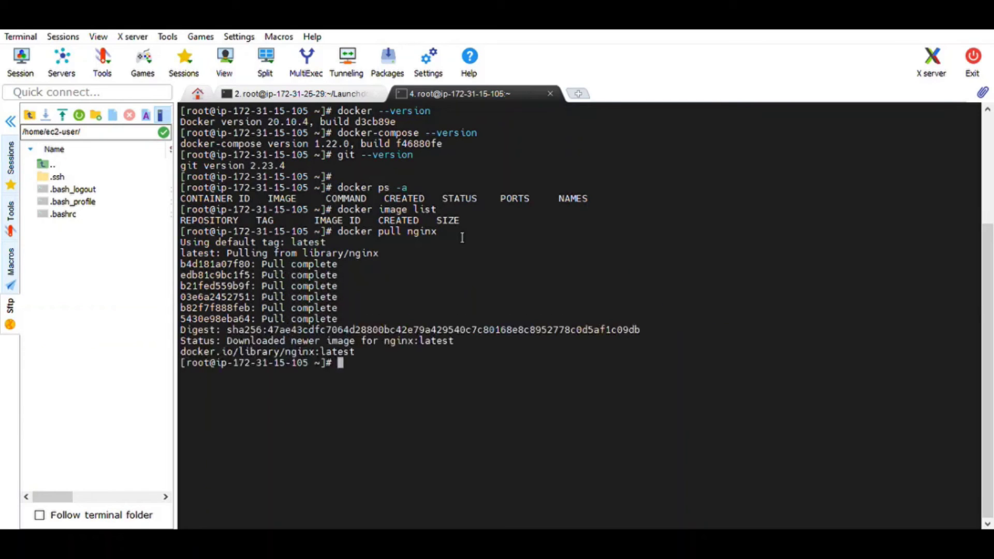
{"action": "type", "text": "clear"}
Step: Run 'docker run -itd --name nginxwithdocker nginx', correcting typos in the container name
{"action": "key", "text": "Return"}
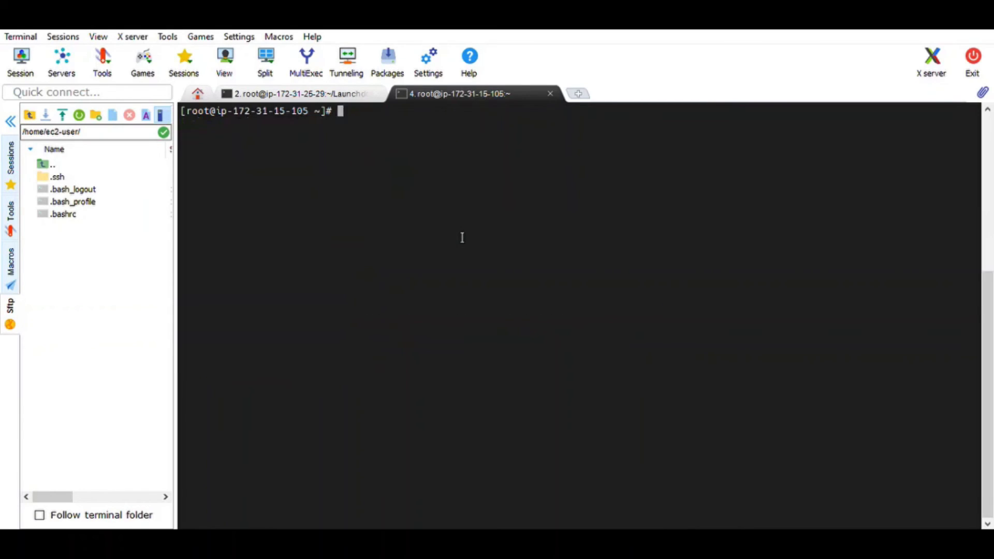
{"action": "type", "text": "docker r"}
{"action": "type", "text": "un -i"}
{"action": "type", "text": "td"}
{"action": "type", "text": "--"}
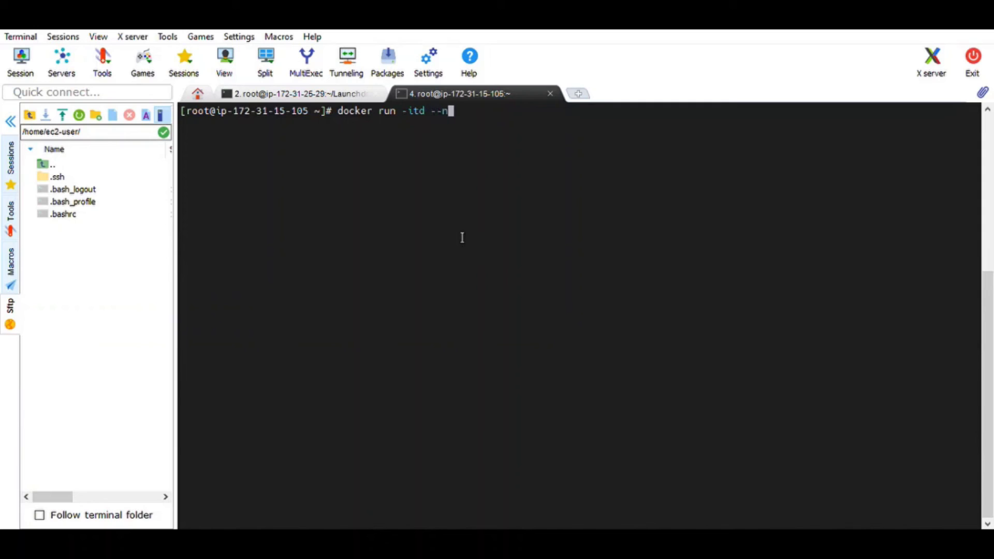
{"action": "type", "text": "name"}
{"action": "type", "text": " ngiu"}
{"action": "type", "text": "n"}
{"action": "key", "text": "BackSpace"}
{"action": "key", "text": "BackSpace"}
{"action": "type", "text": "nxwith"}
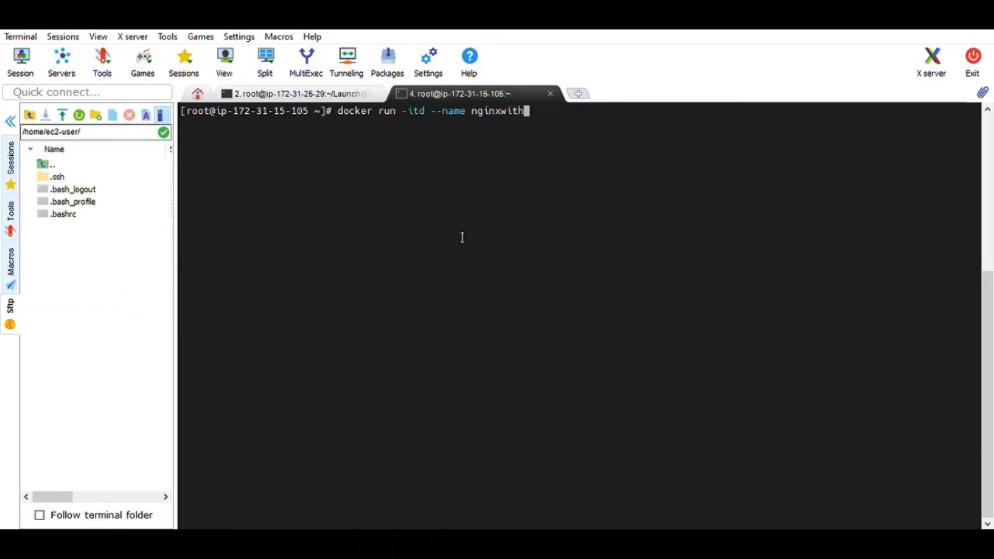
{"action": "type", "text": "cokert"}
{"action": "key", "text": "BackSpace"}
{"action": "key", "text": "BackSpace"}
{"action": "key", "text": "BackSpace"}
{"action": "key", "text": "BackSpace"}
{"action": "key", "text": "BackSpace"}
{"action": "key", "text": "BackSpace"}
{"action": "type", "text": "docke"}
{"action": "type", "text": "r n"}
{"action": "type", "text": "ginx"}
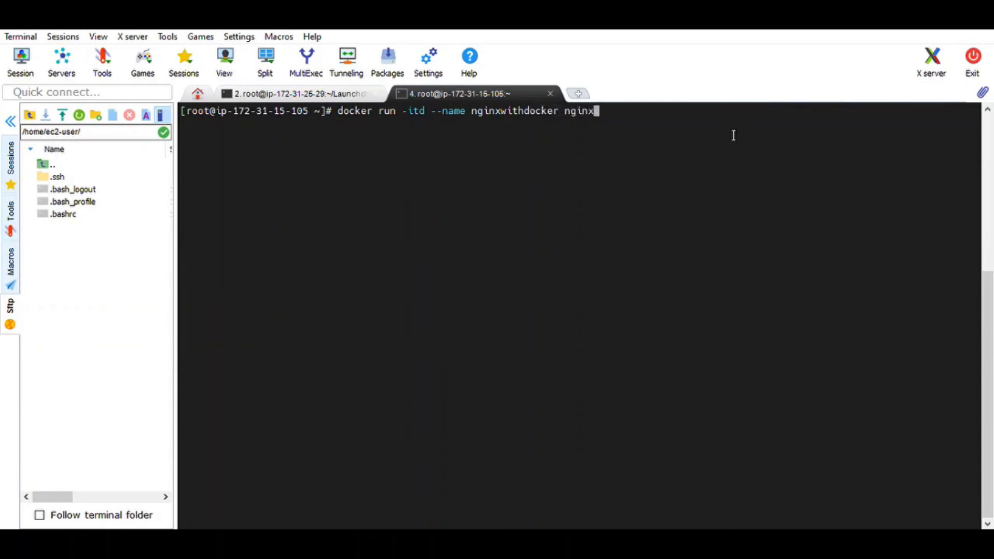
{"action": "double_click", "coordinate": [594, 111]}
{"action": "left_click", "coordinate": [513, 111]}
{"action": "double_click", "coordinate": [513, 111]}
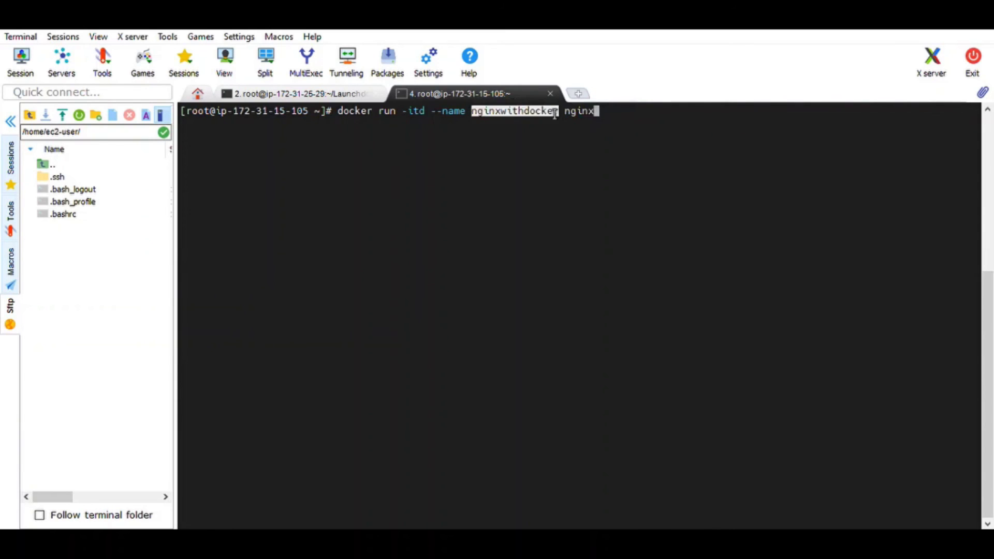
{"action": "left_click", "coordinate": [640, 111]}
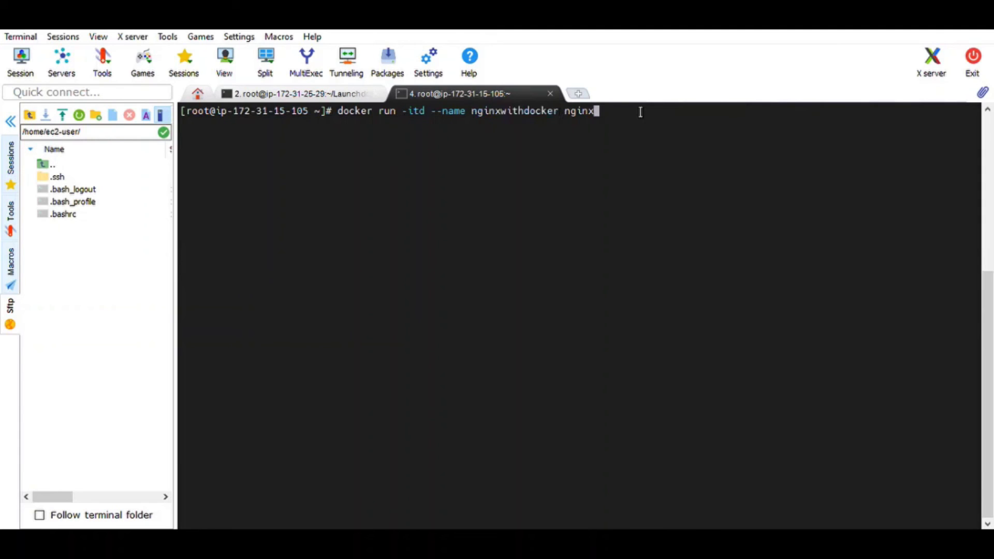
{"action": "key", "text": "Return"}
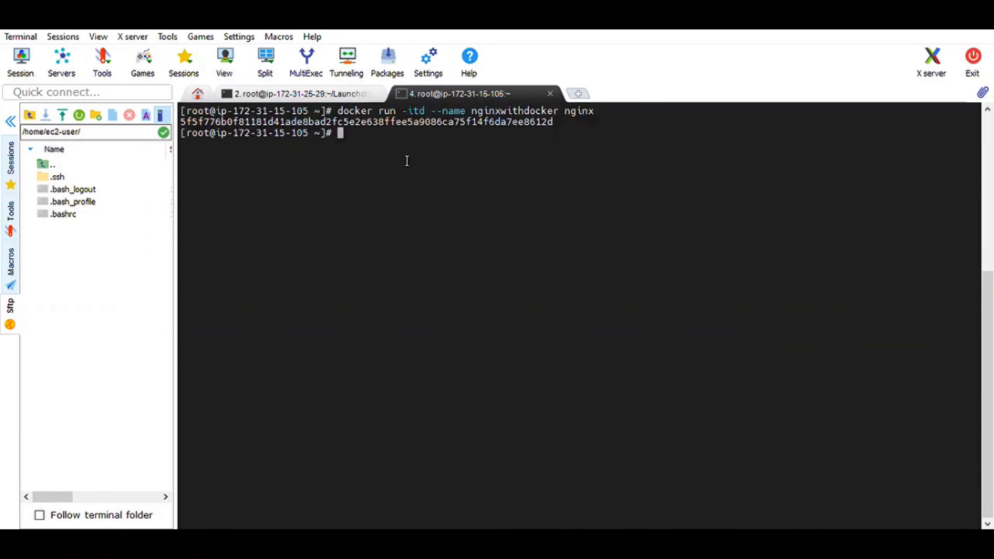
{"action": "type", "text": "docker"}
{"action": "type", "text": " p"}
{"action": "type", "text": "s -a"}
Step: Run docker ps -a to show nginxwithdocker up on port 80/tcp
{"action": "key", "text": "Return"}
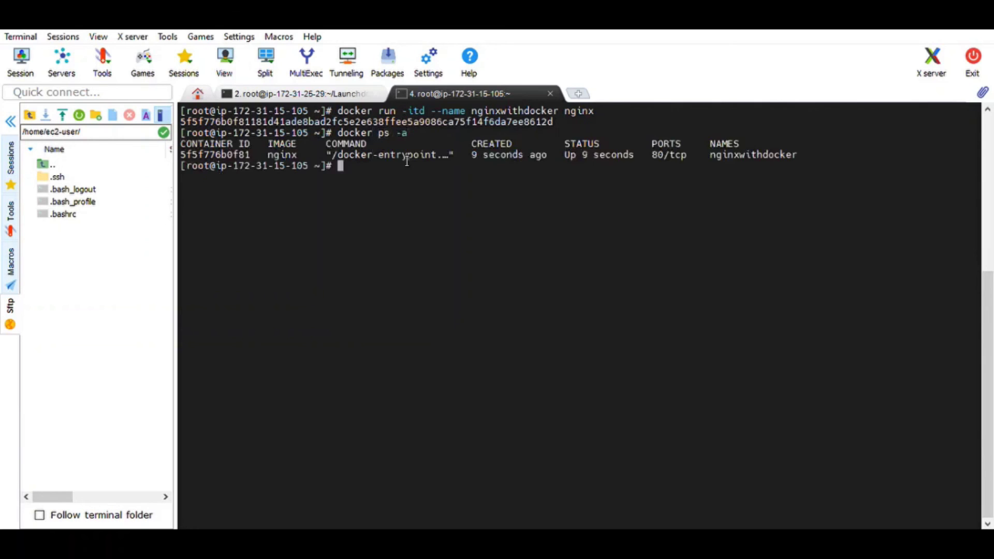
{"action": "triple_click", "coordinate": [269, 155]}
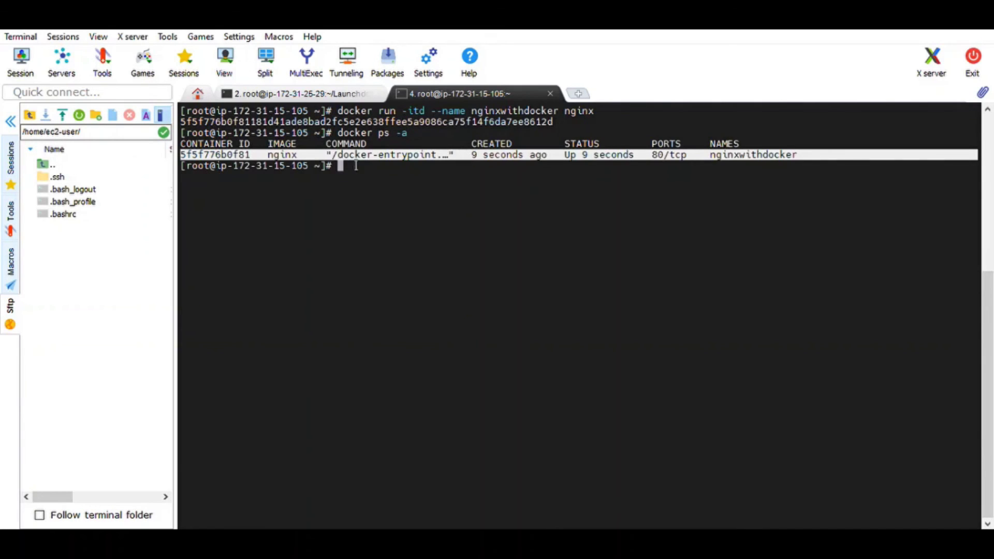
{"action": "left_click", "coordinate": [509, 177]}
{"action": "type", "text": "docker"}
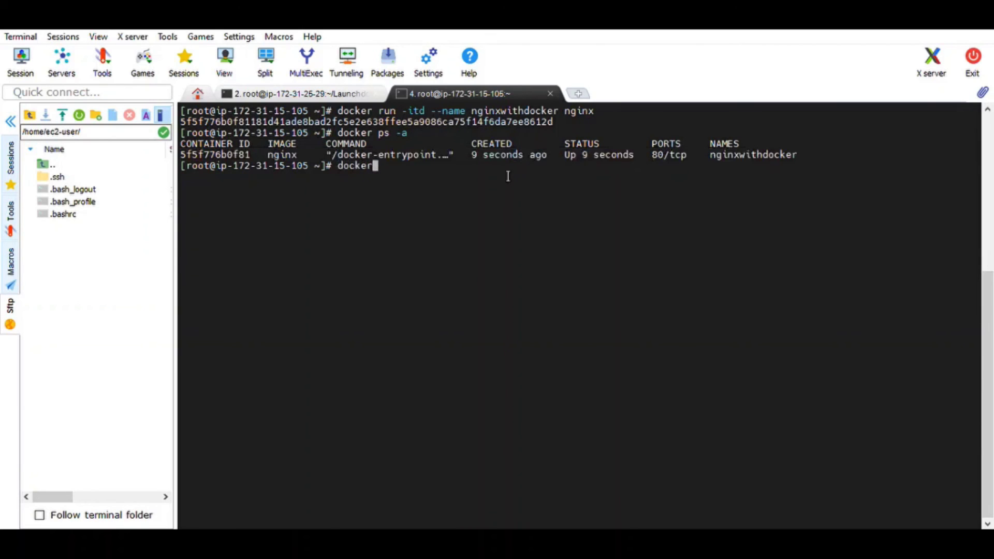
{"action": "type", "text": " e"}
{"action": "type", "text": "xec -"}
{"action": "type", "text": "it"}
Step: Run 'docker exec -it nginxwithdocker /bin/bash' using the copied container name
{"action": "double_click", "coordinate": [216, 154]}
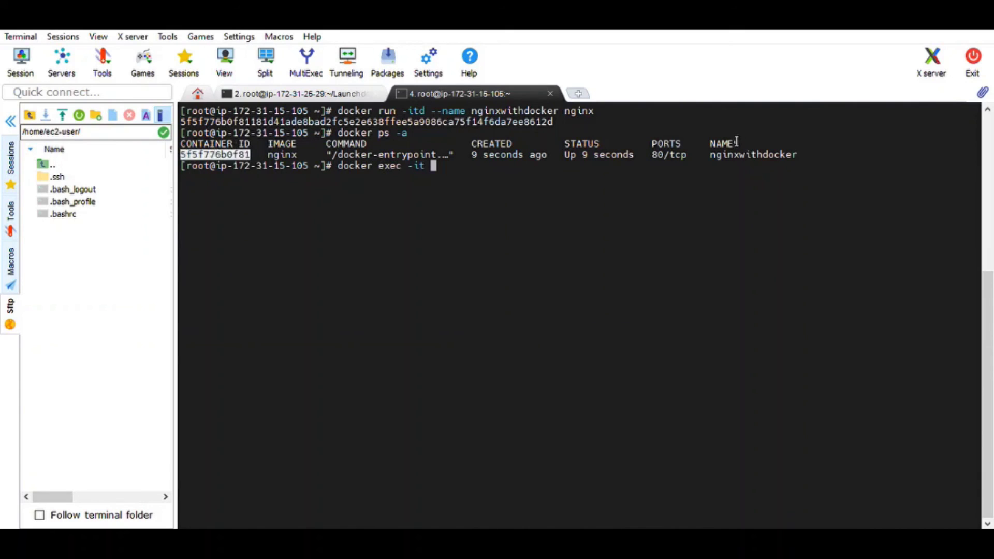
{"action": "double_click", "coordinate": [743, 154]}
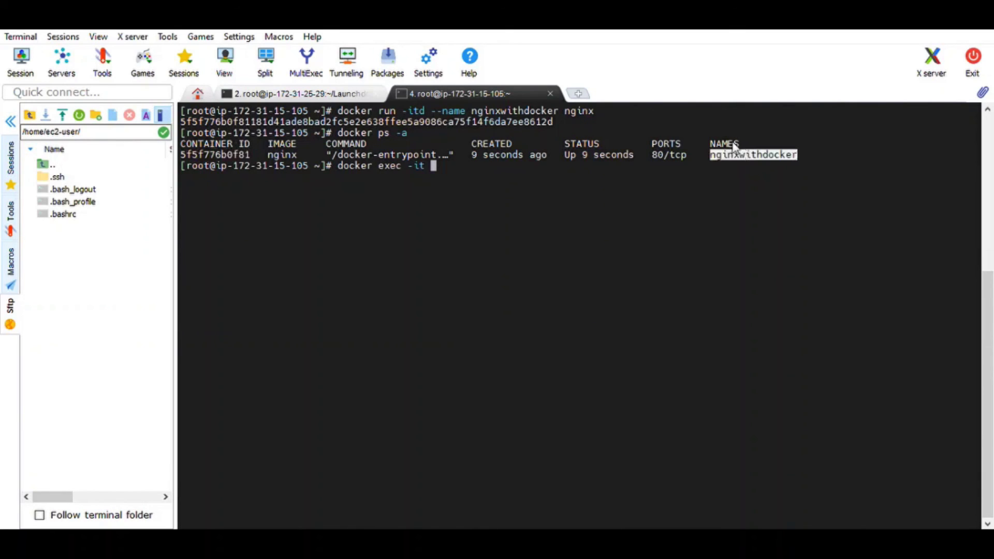
{"action": "right_click", "coordinate": [653, 226]}
{"action": "type", "text": "/bi"}
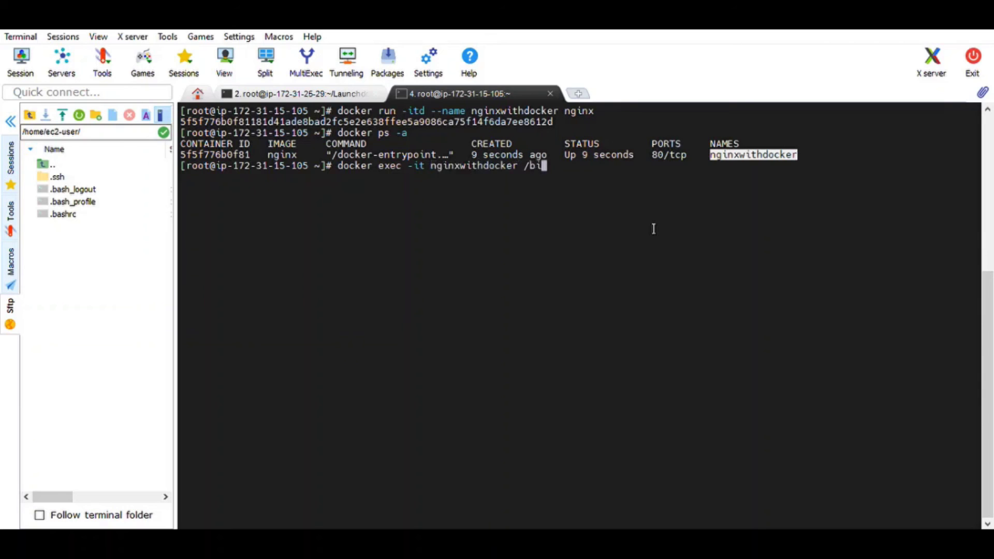
{"action": "type", "text": "n/bash"}
{"action": "key", "text": "Return"}
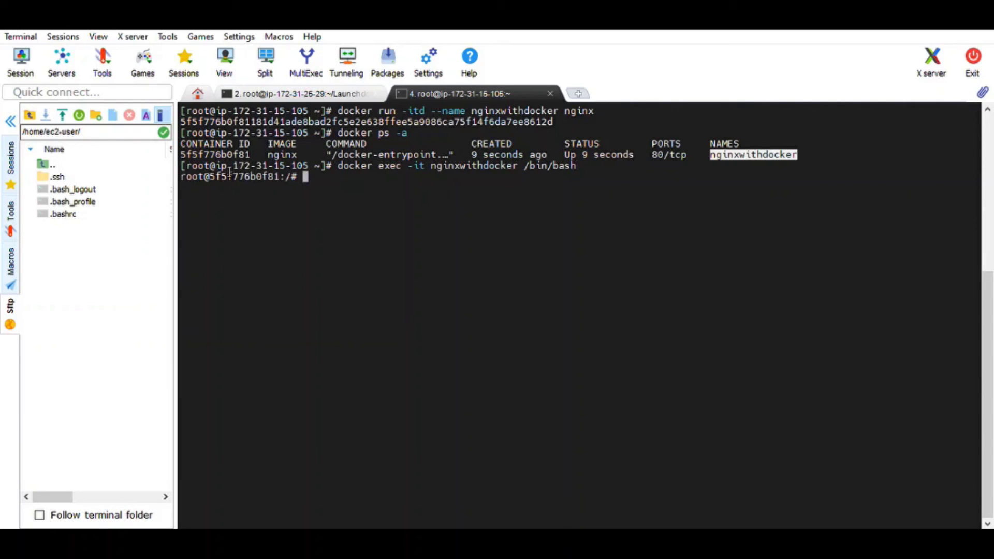
{"action": "left_click", "coordinate": [229, 172]}
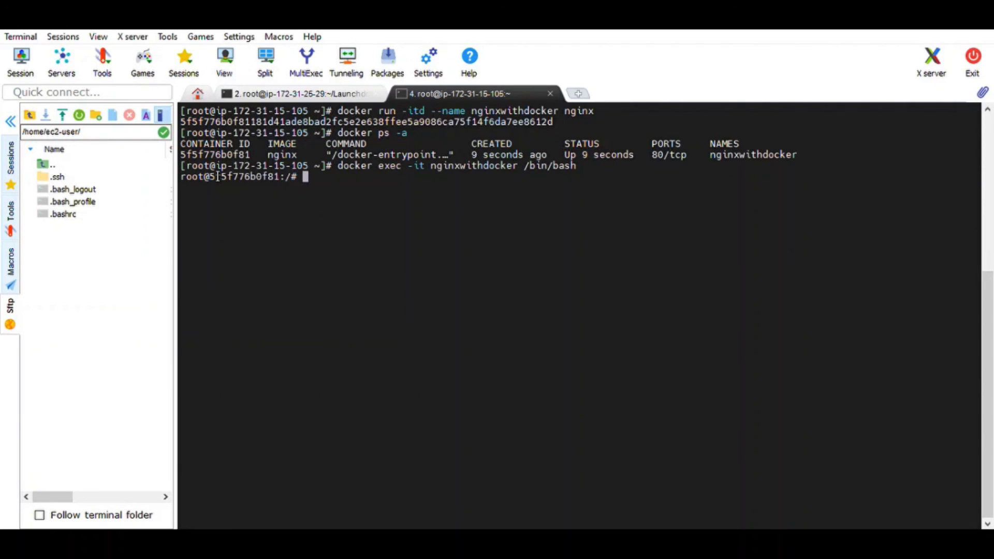
{"action": "type", "text": "ng"}
{"action": "type", "text": "inx -t"}
Step: Run 'nginx -t' and 'service nginx status' to confirm nginx is running
{"action": "key", "text": "Return"}
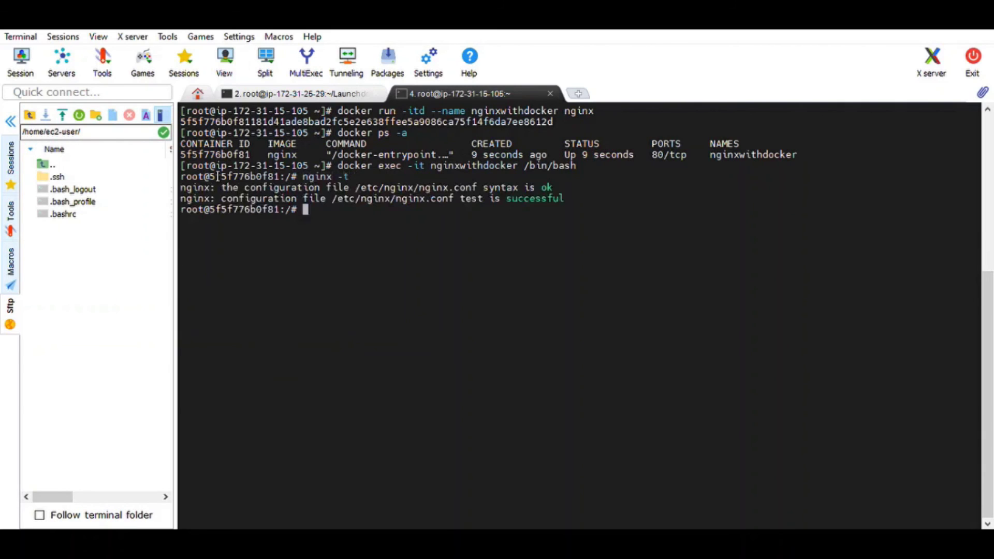
{"action": "type", "text": "se"}
{"action": "type", "text": "rvice nginx"}
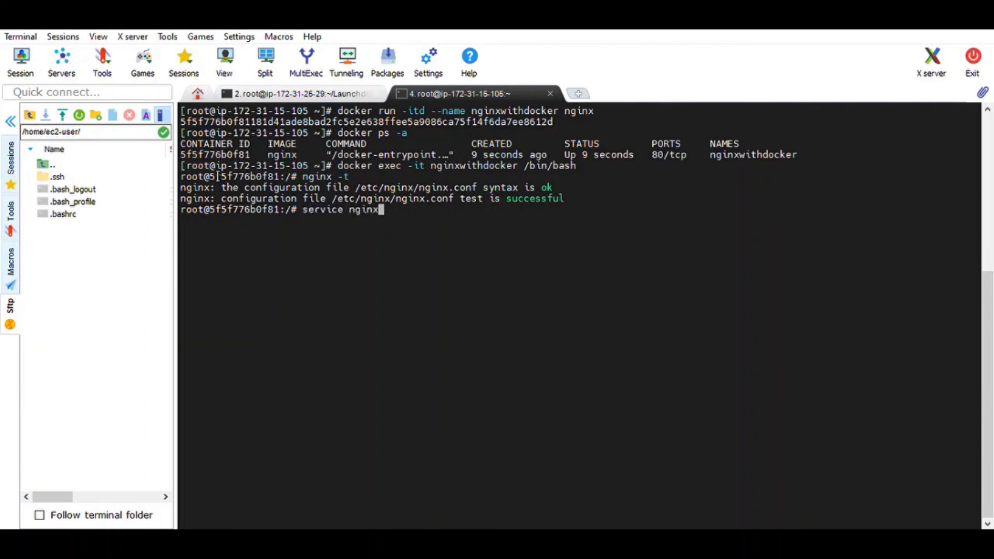
{"action": "type", "text": " status"}
{"action": "key", "text": "Return"}
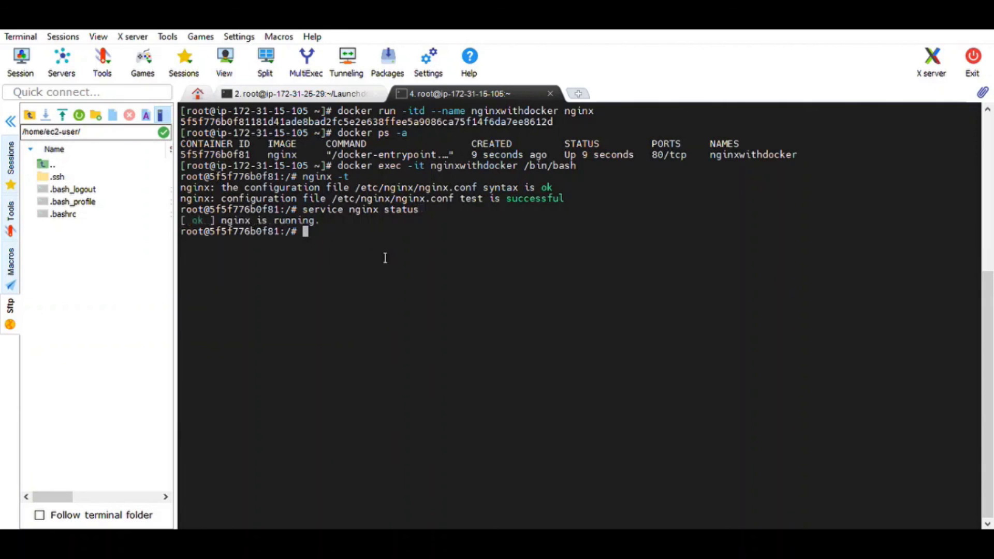